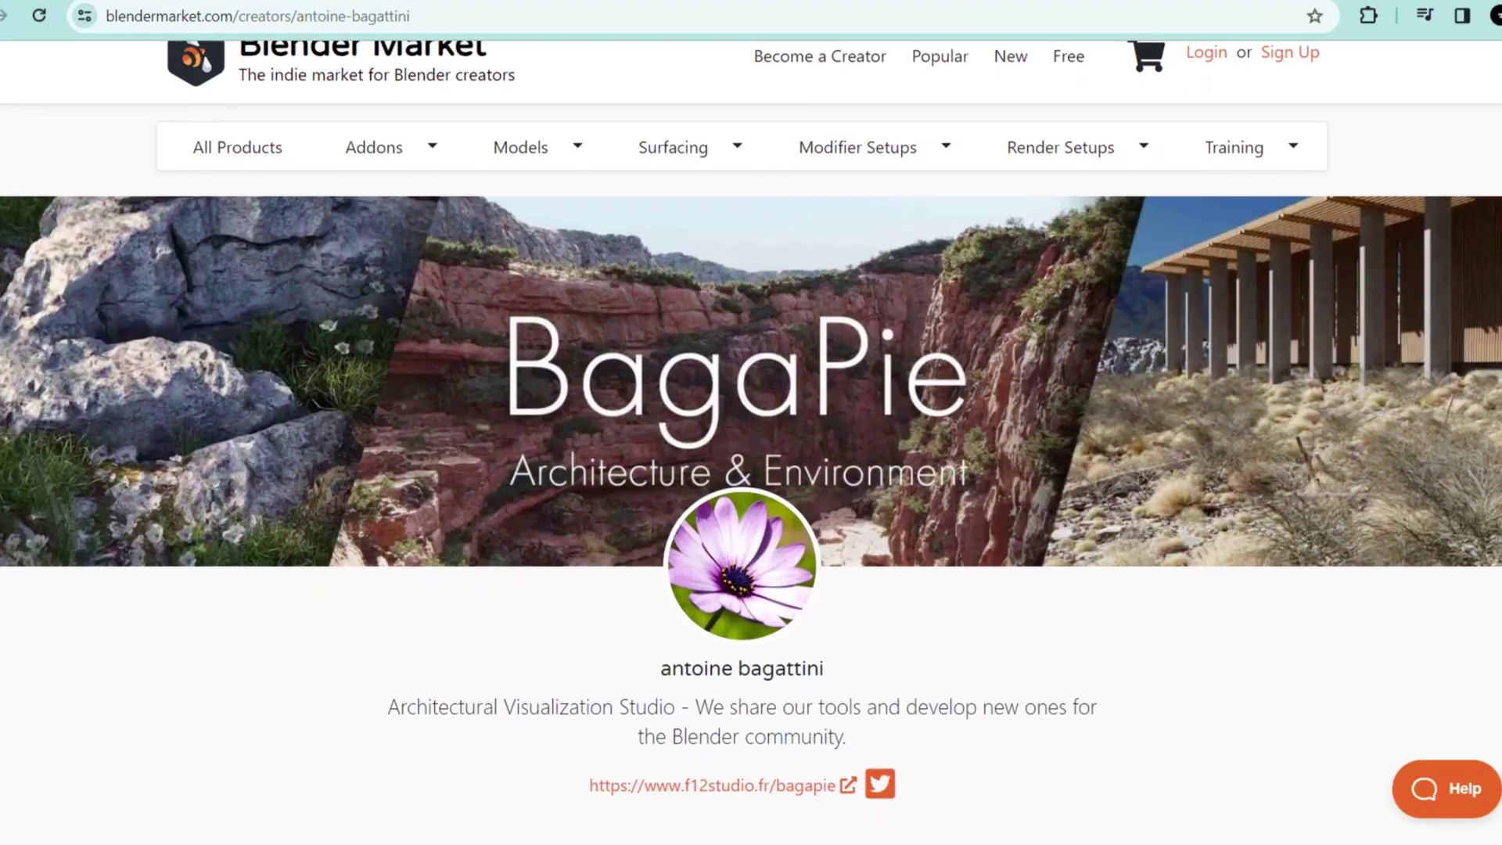
Scroll the BagaPie creator page down to the Baga Pack - Addon Bundle product card
{"action": "scroll", "coordinate": [751, 469], "scroll_direction": "down", "scroll_amount": 2}
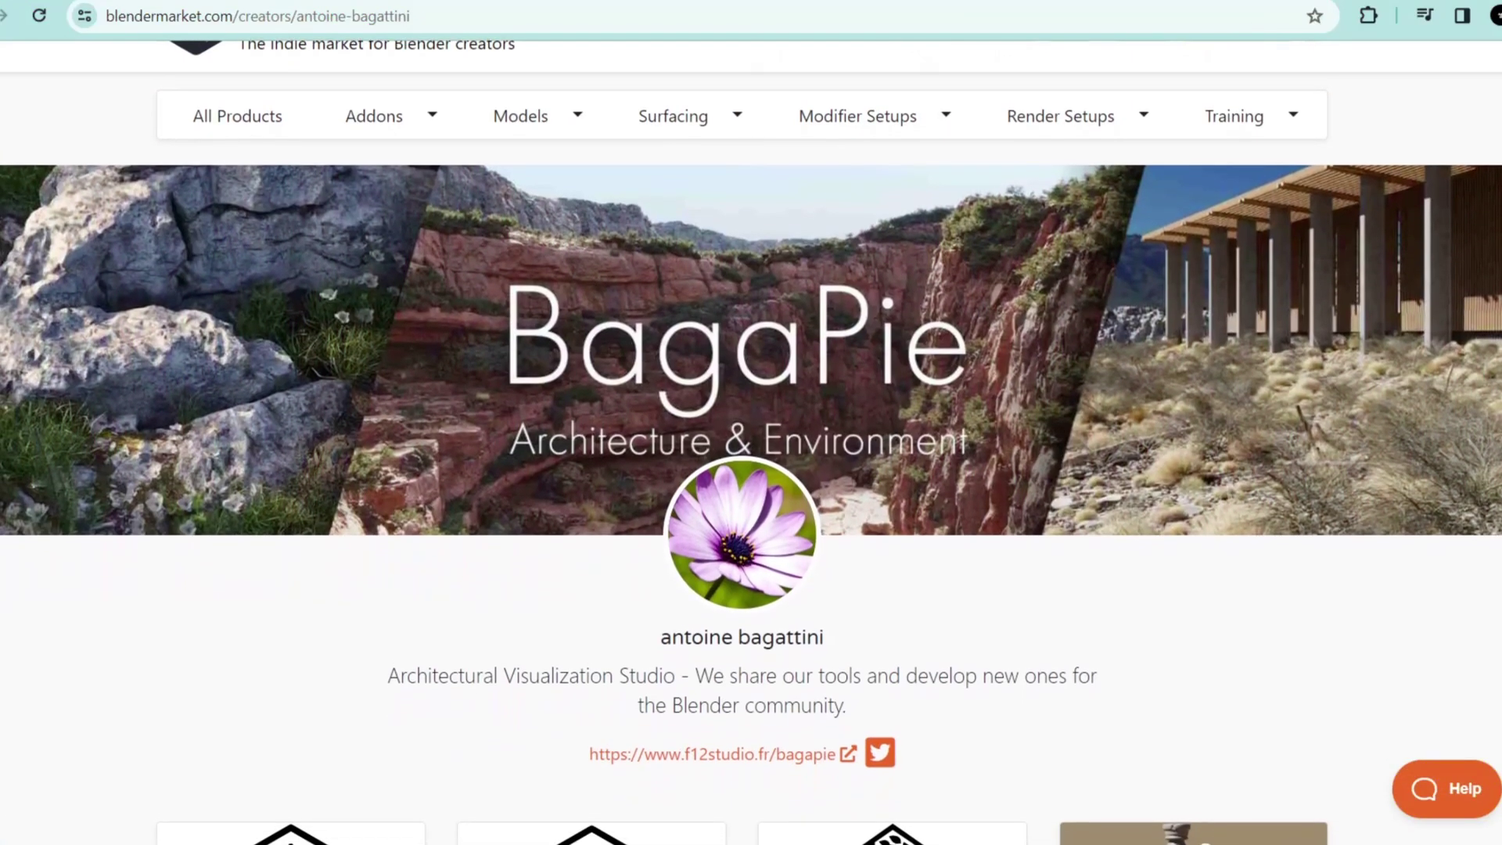
{"action": "scroll", "coordinate": [751, 469], "scroll_direction": "down", "scroll_amount": 2}
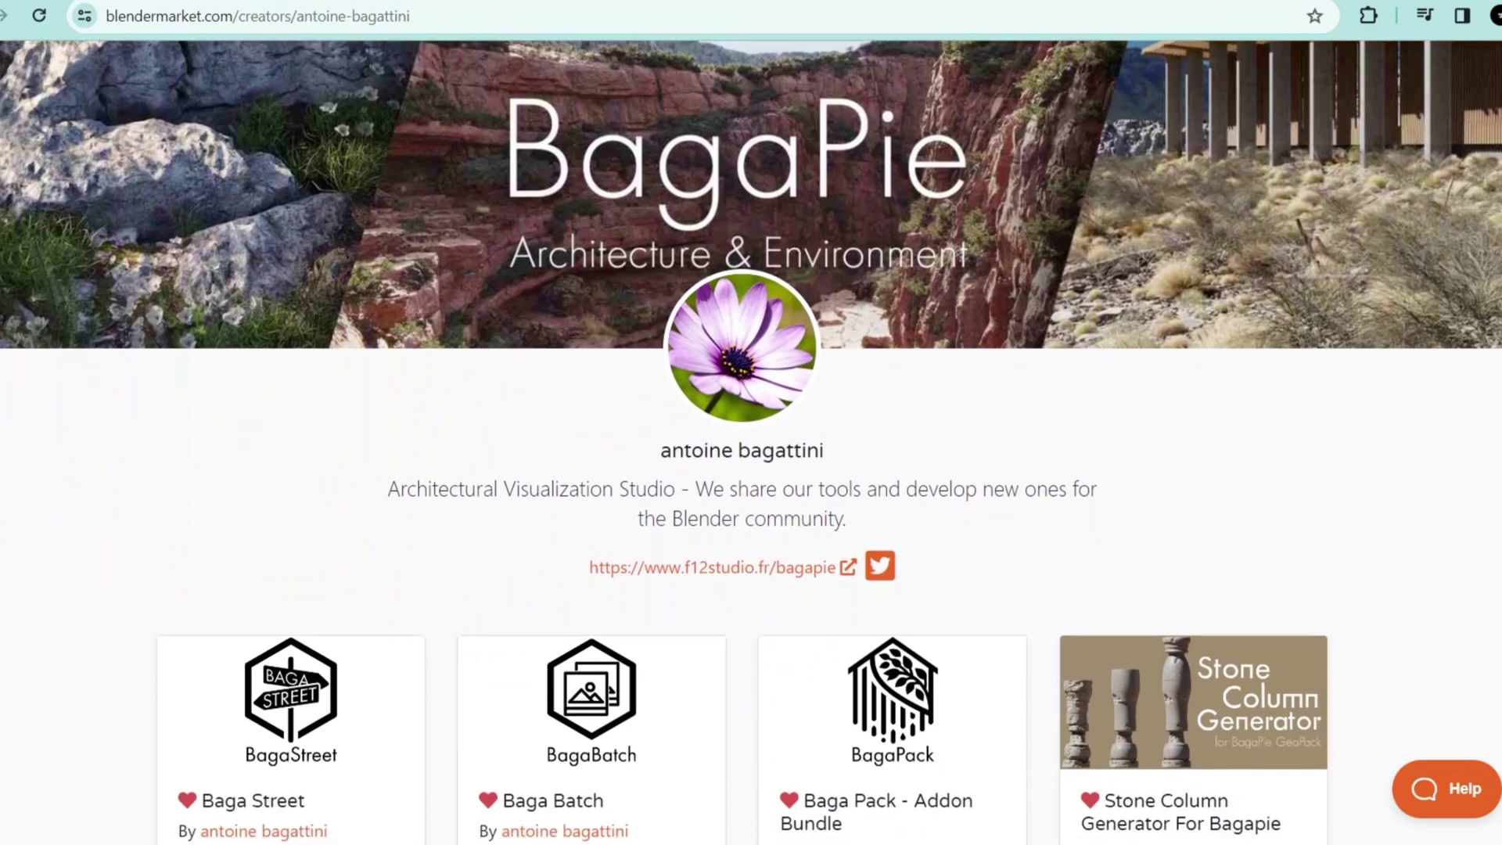
{"action": "scroll", "coordinate": [751, 469], "scroll_direction": "down", "scroll_amount": 2}
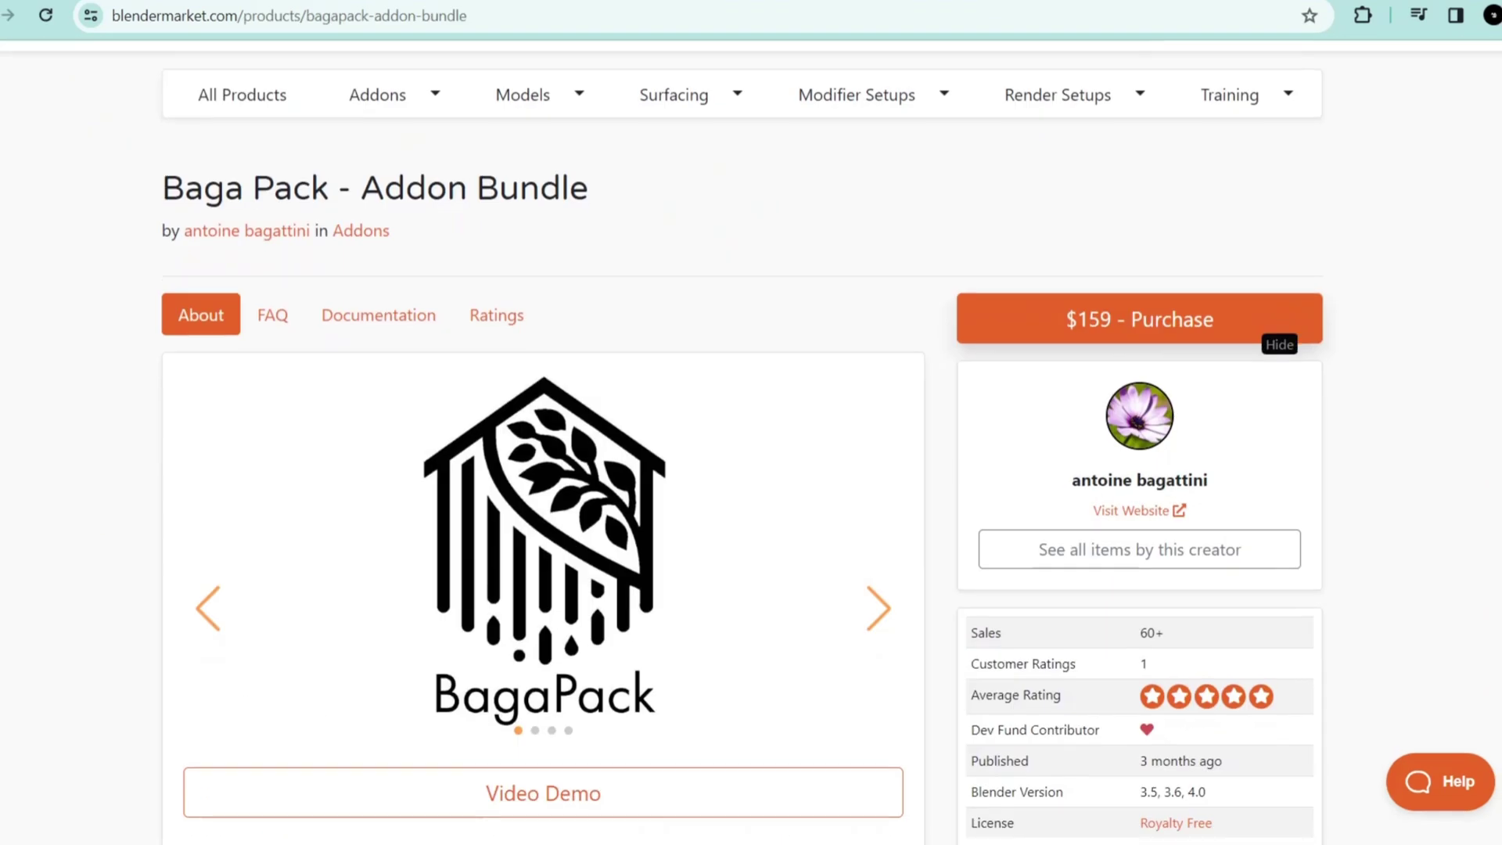
{"action": "scroll", "coordinate": [751, 469], "scroll_direction": "down", "scroll_amount": 1}
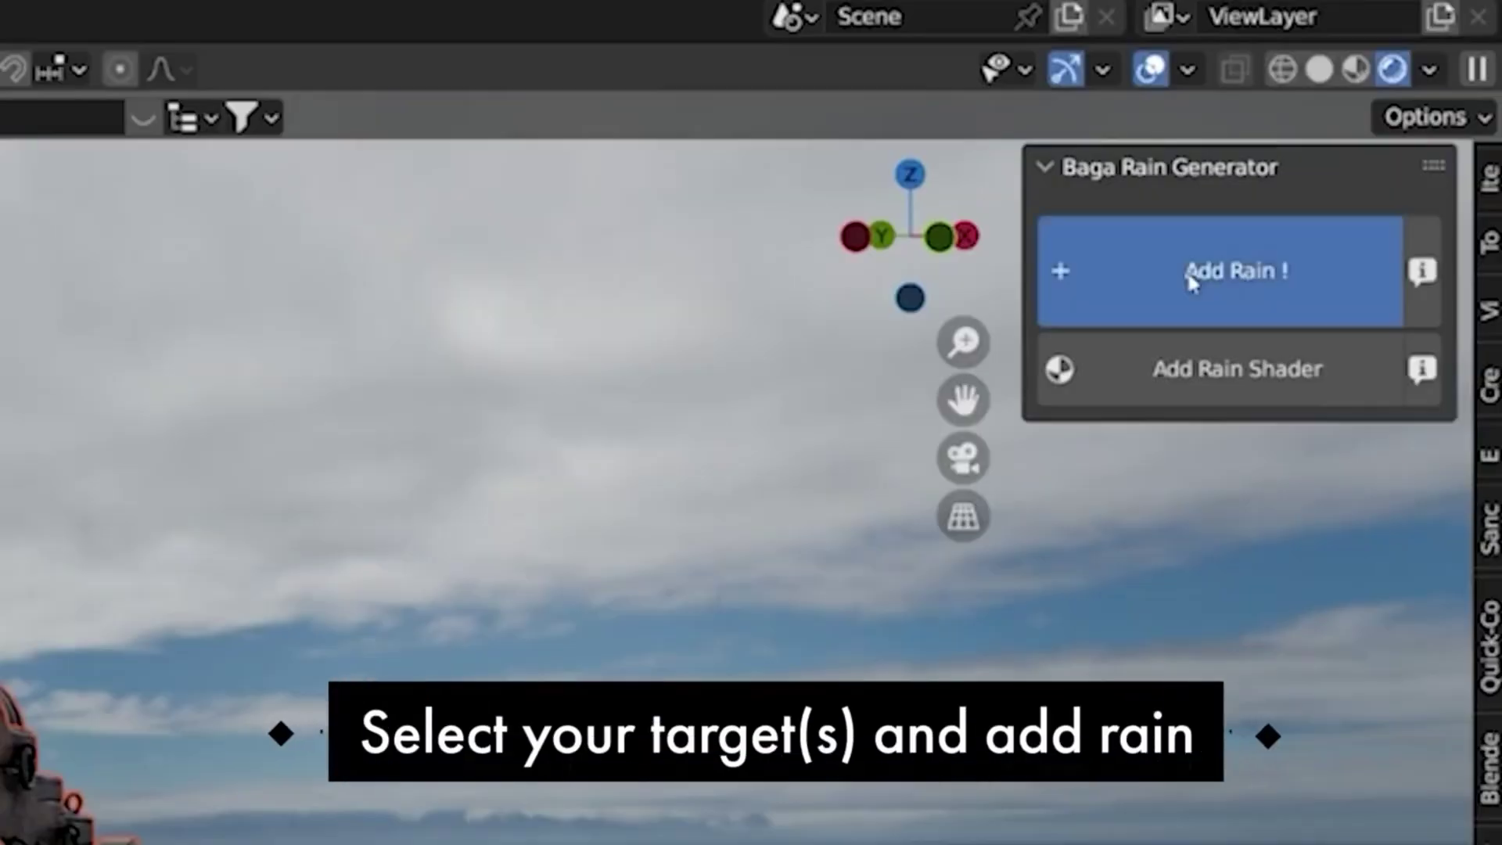
Add rain to the cannon scene, expand Droplets, and apply Add Rain Shader to the stone tiles
{"action": "left_click", "coordinate": [1357, 134]}
{"action": "left_click", "coordinate": [1369, 159]}
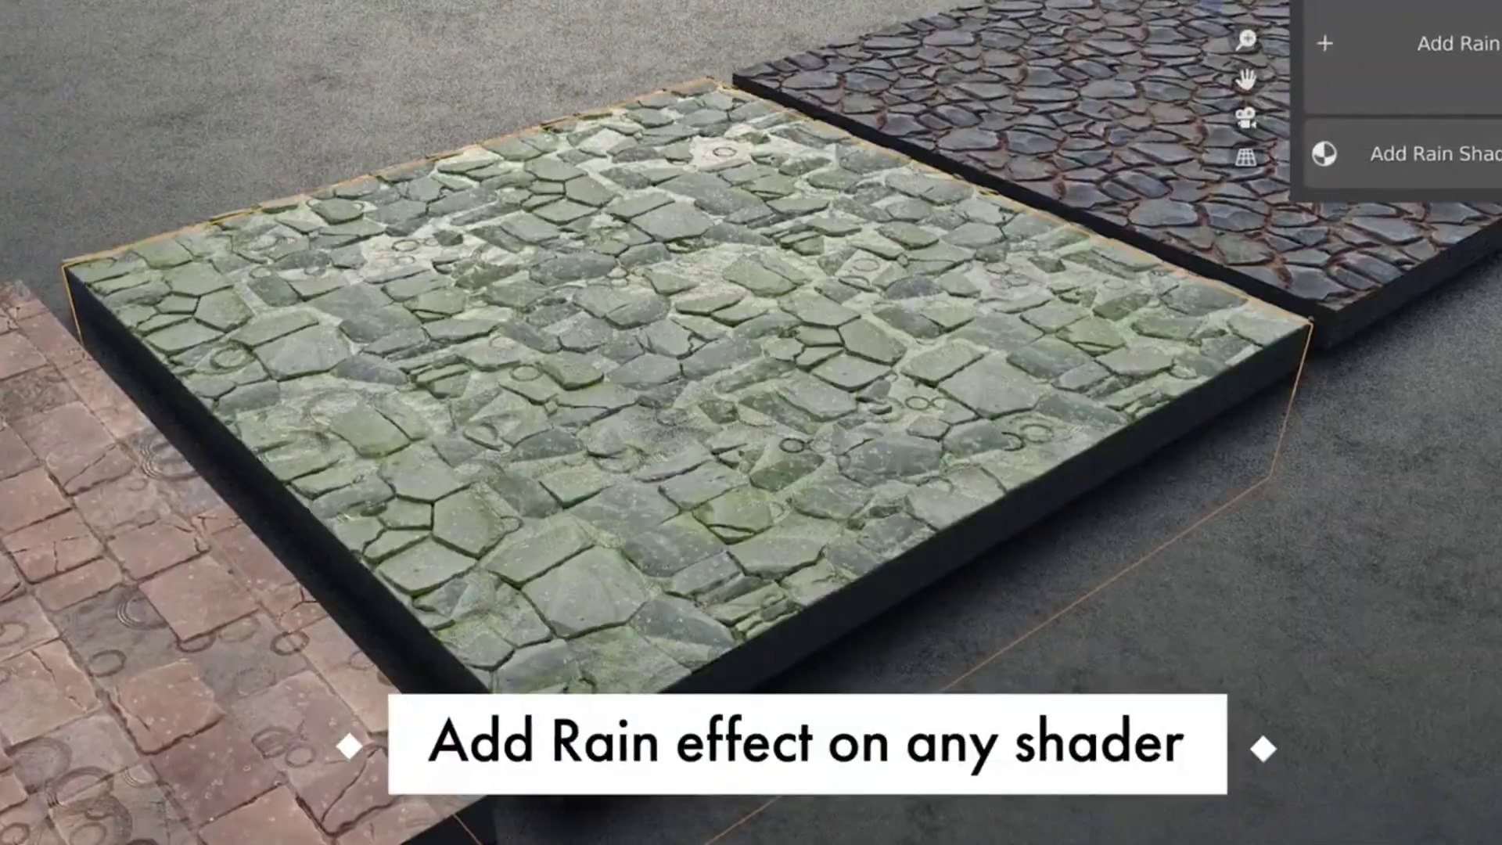
{"action": "left_click", "coordinate": [1400, 149]}
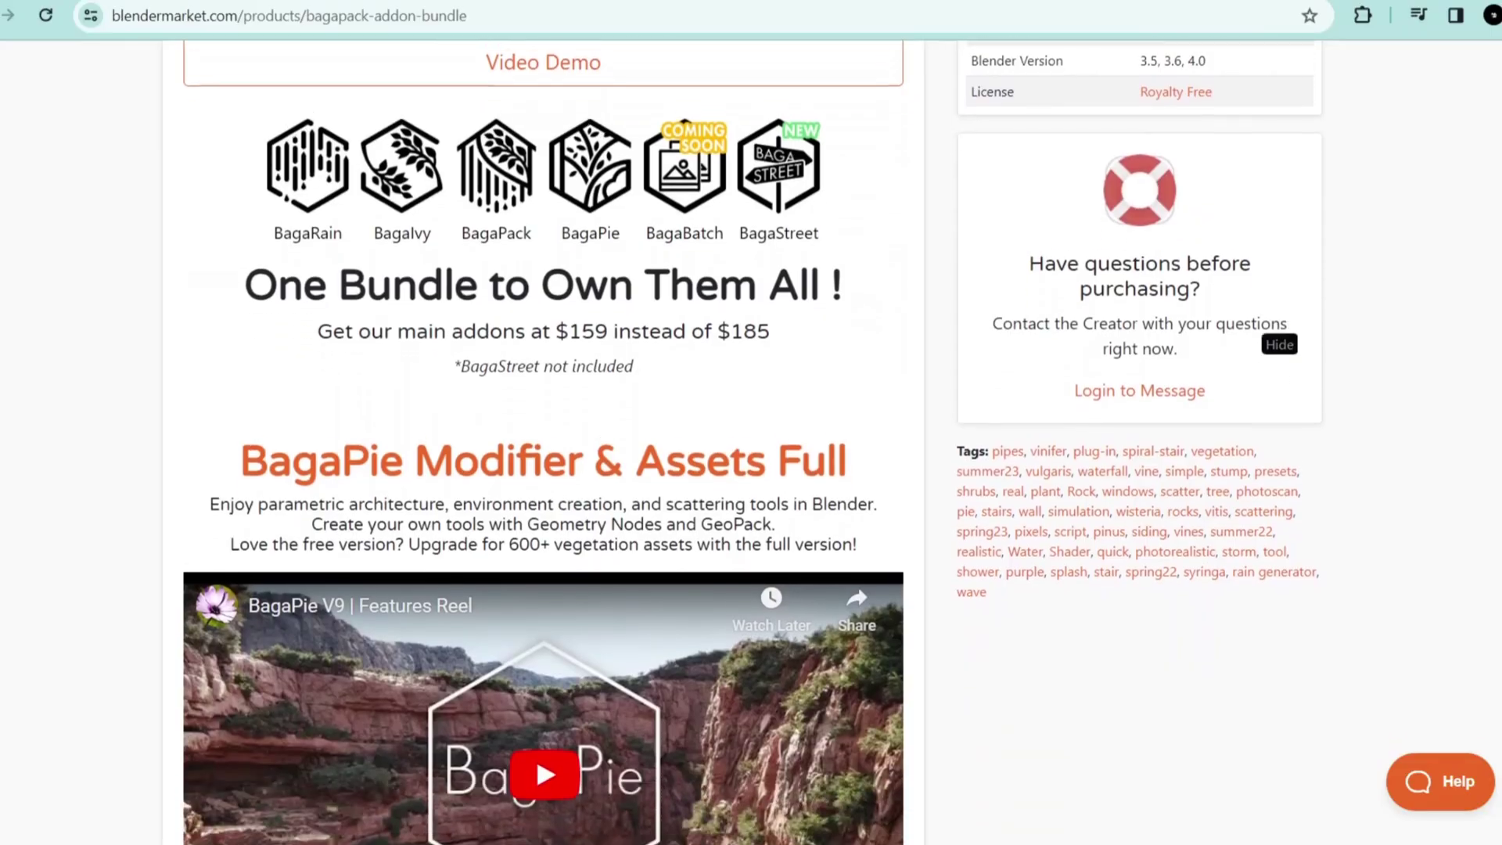
Scatter Grass_013 and the other chosen grass assets onto the dark plane from the BagaPie Asset Browser
{"action": "scroll", "coordinate": [751, 422], "scroll_direction": "down", "scroll_amount": 3}
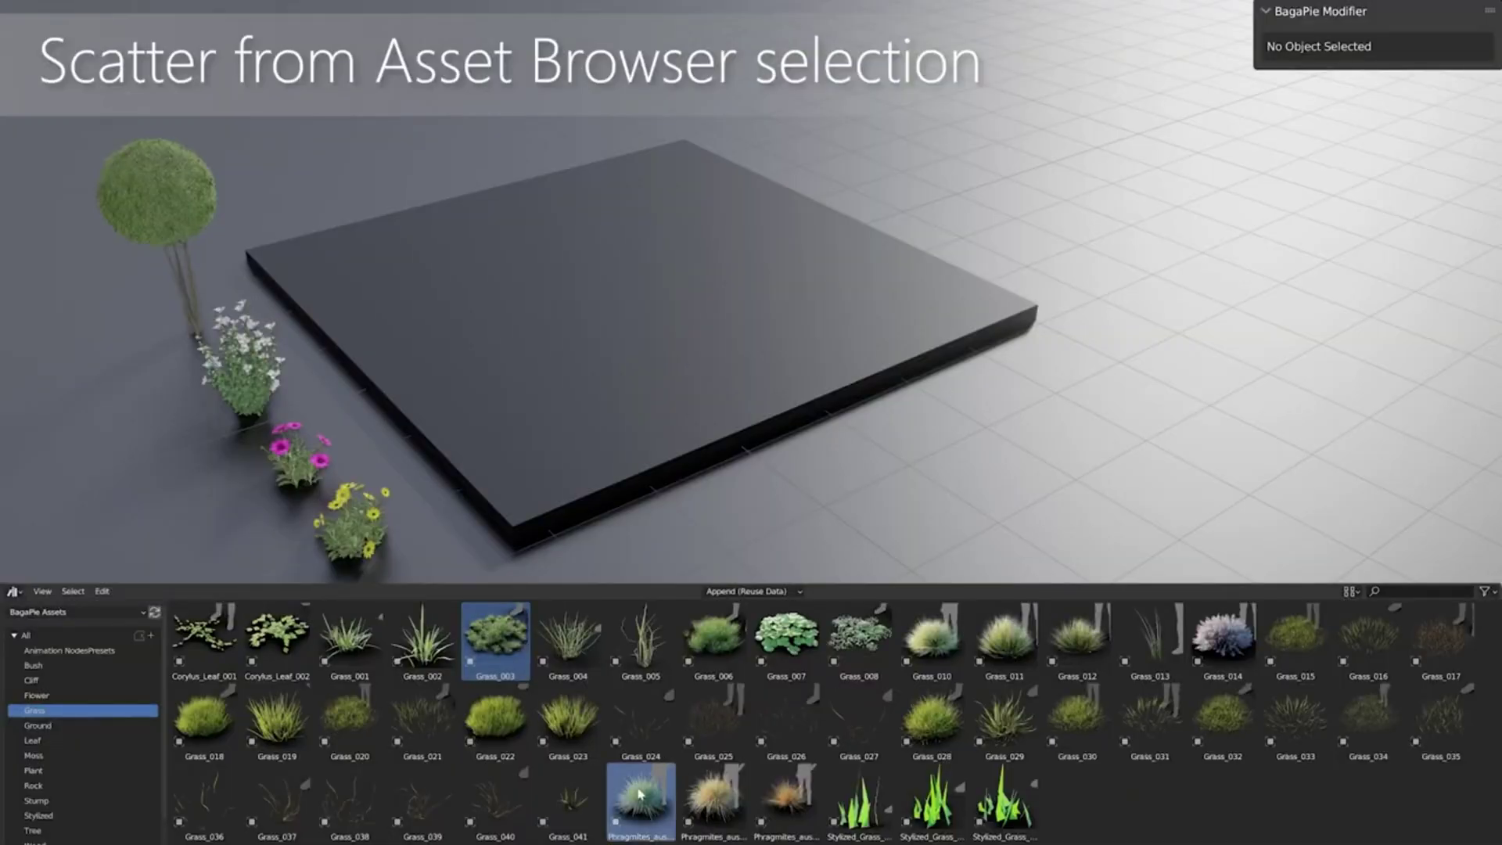
{"action": "left_click", "coordinate": [1173, 649], "text": "ctrl"}
{"action": "left_click", "coordinate": [707, 301]}
{"action": "left_click", "coordinate": [709, 155]}
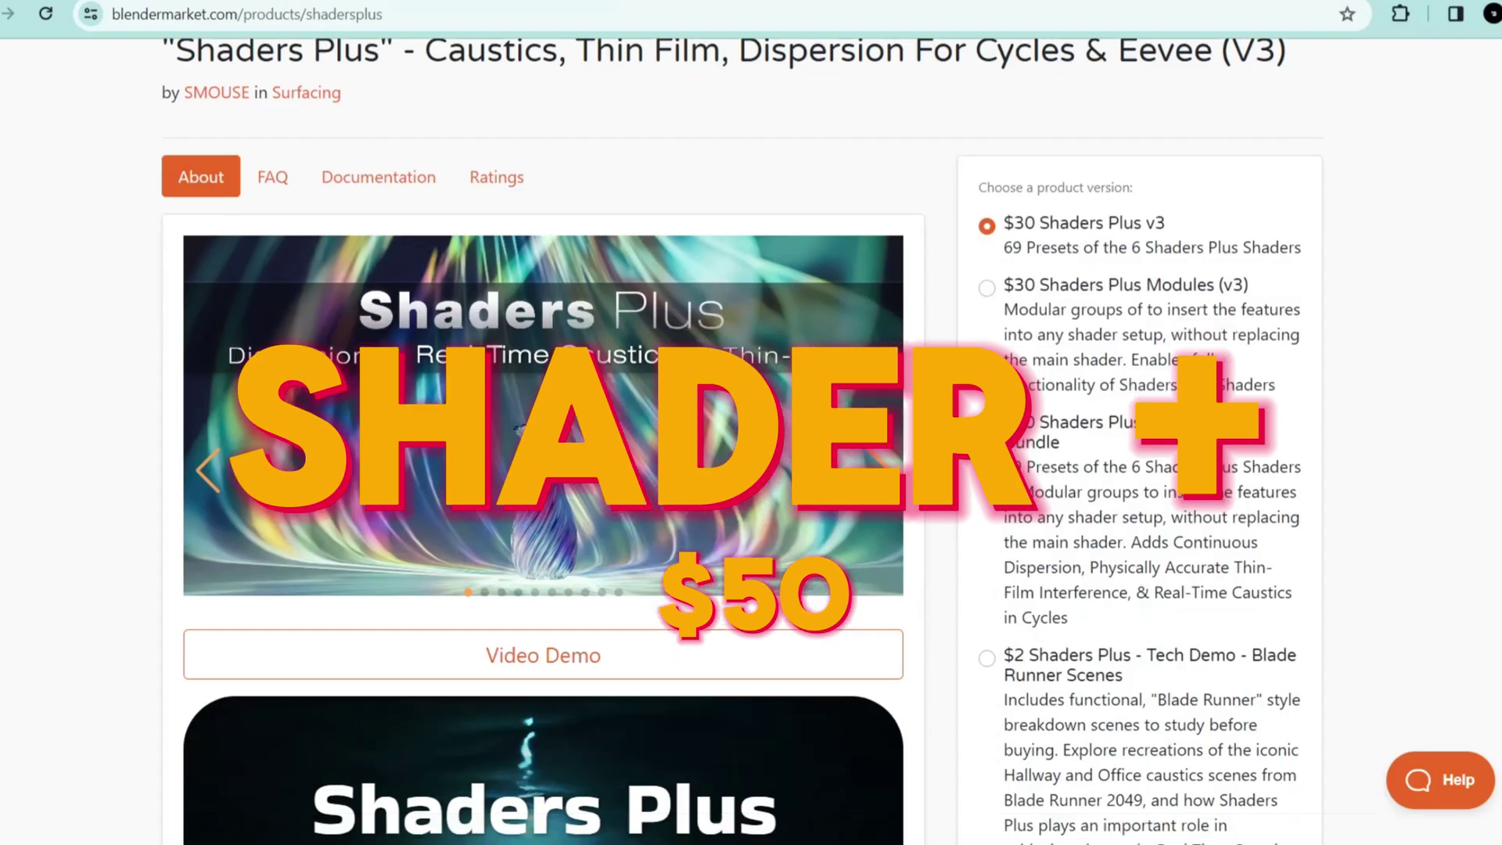
Scroll the Shaders Plus page before reaching the 33-product results headed by Simply Cloth Pro
{"action": "scroll", "coordinate": [750, 422], "scroll_direction": "down", "scroll_amount": 6}
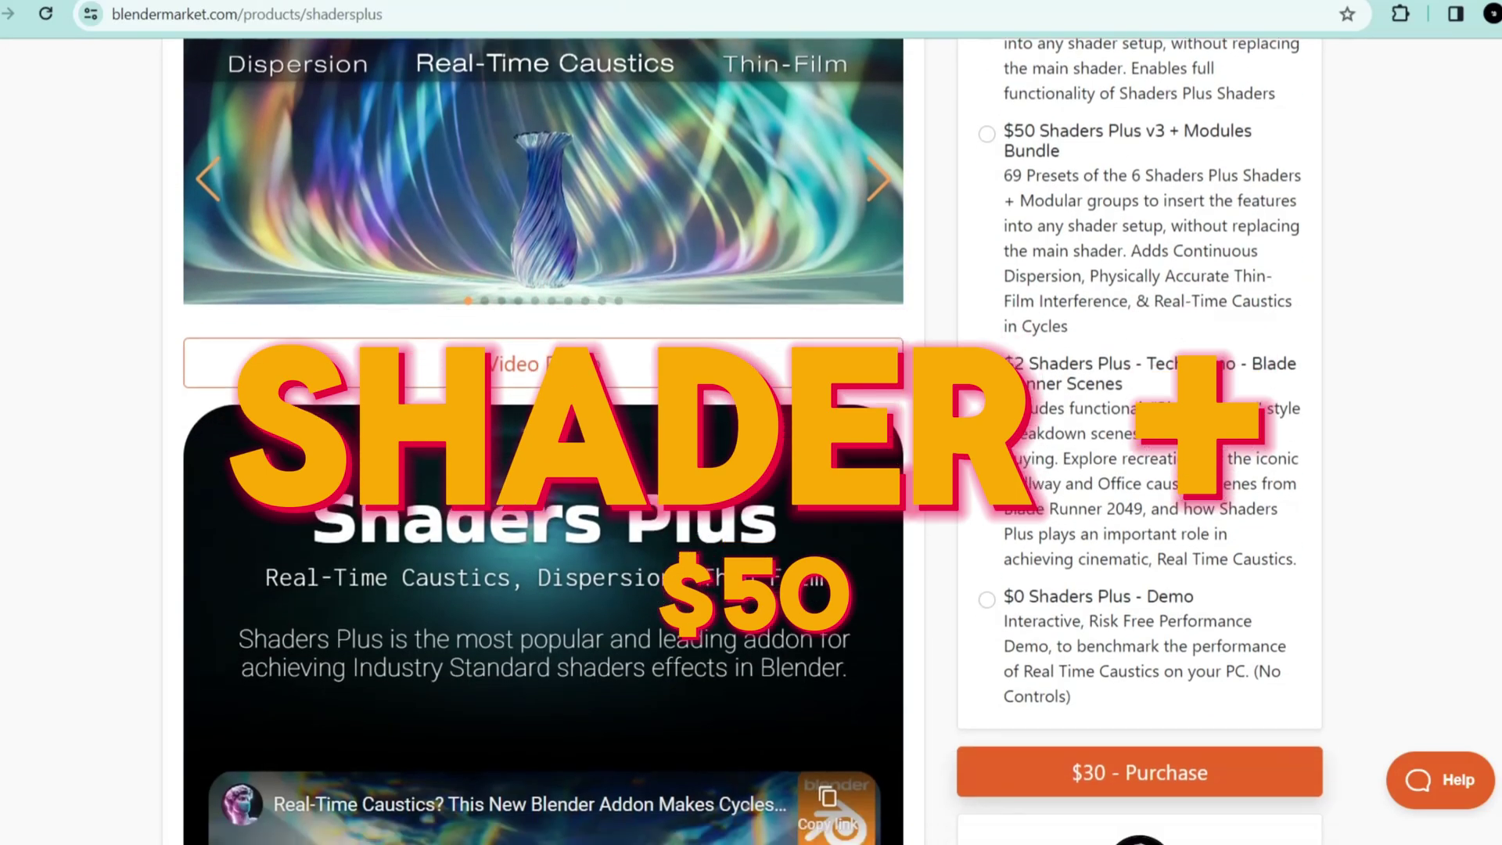
{"action": "scroll", "coordinate": [751, 422], "scroll_direction": "down", "scroll_amount": 12}
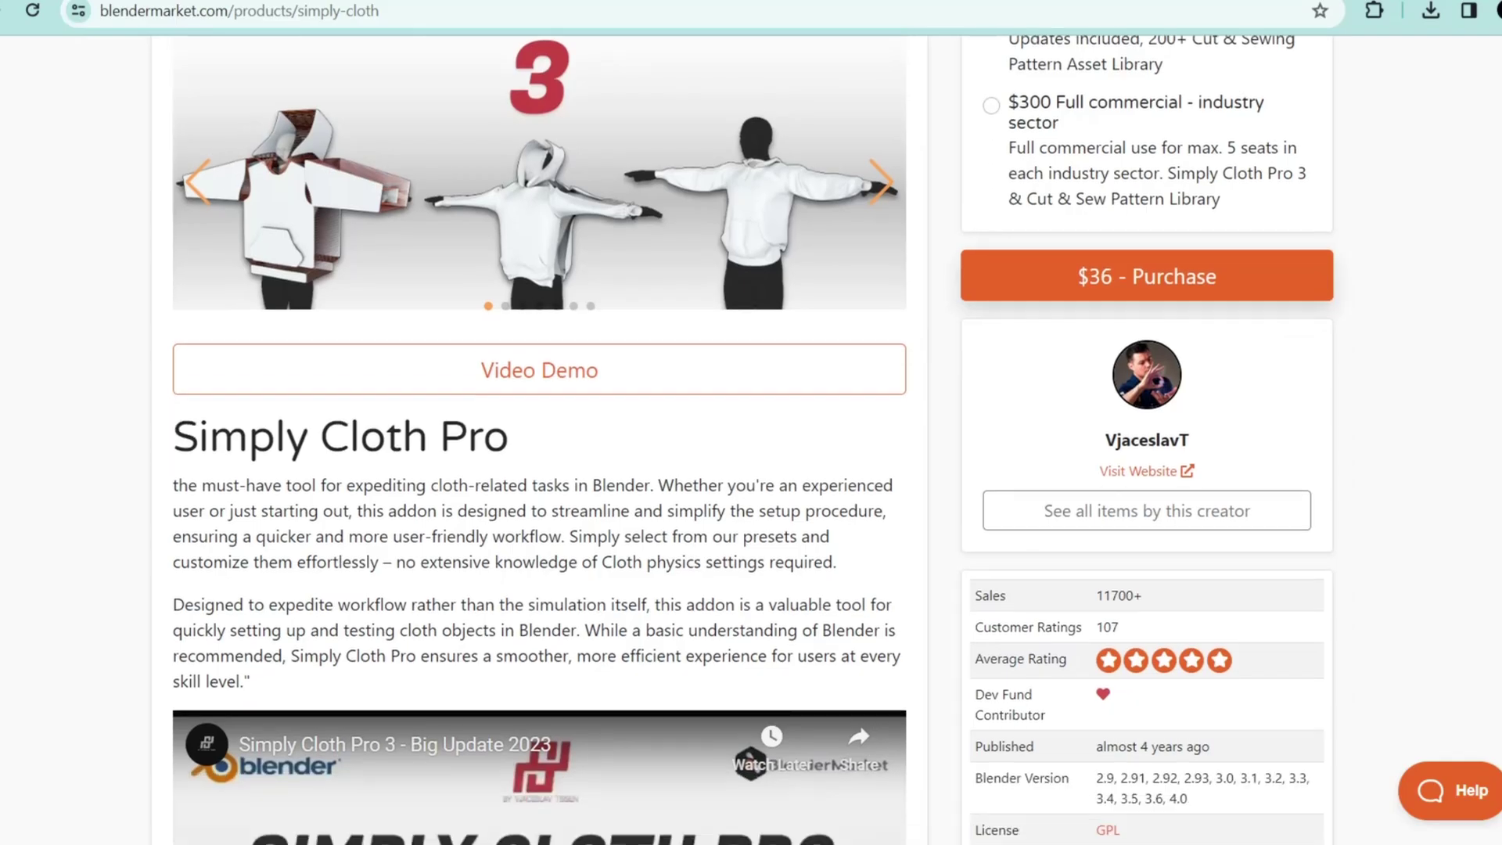
Scroll through the Simply Cloth Pro description toward the Simply Material | Fashion Design page
{"action": "scroll", "coordinate": [751, 438], "scroll_direction": "down", "scroll_amount": 8}
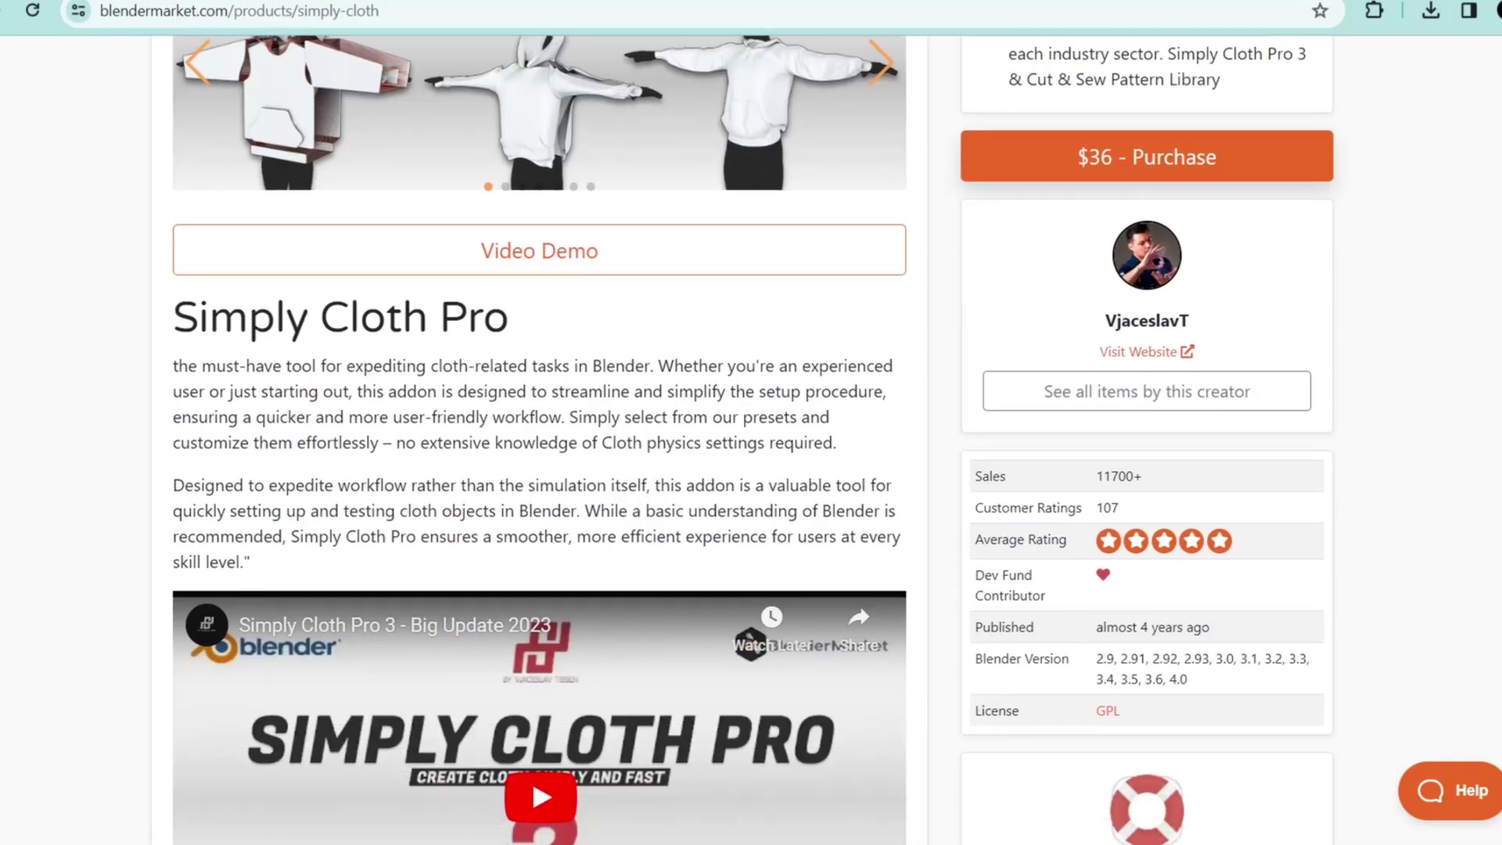
{"action": "scroll", "coordinate": [540, 438], "scroll_direction": "down", "scroll_amount": 3}
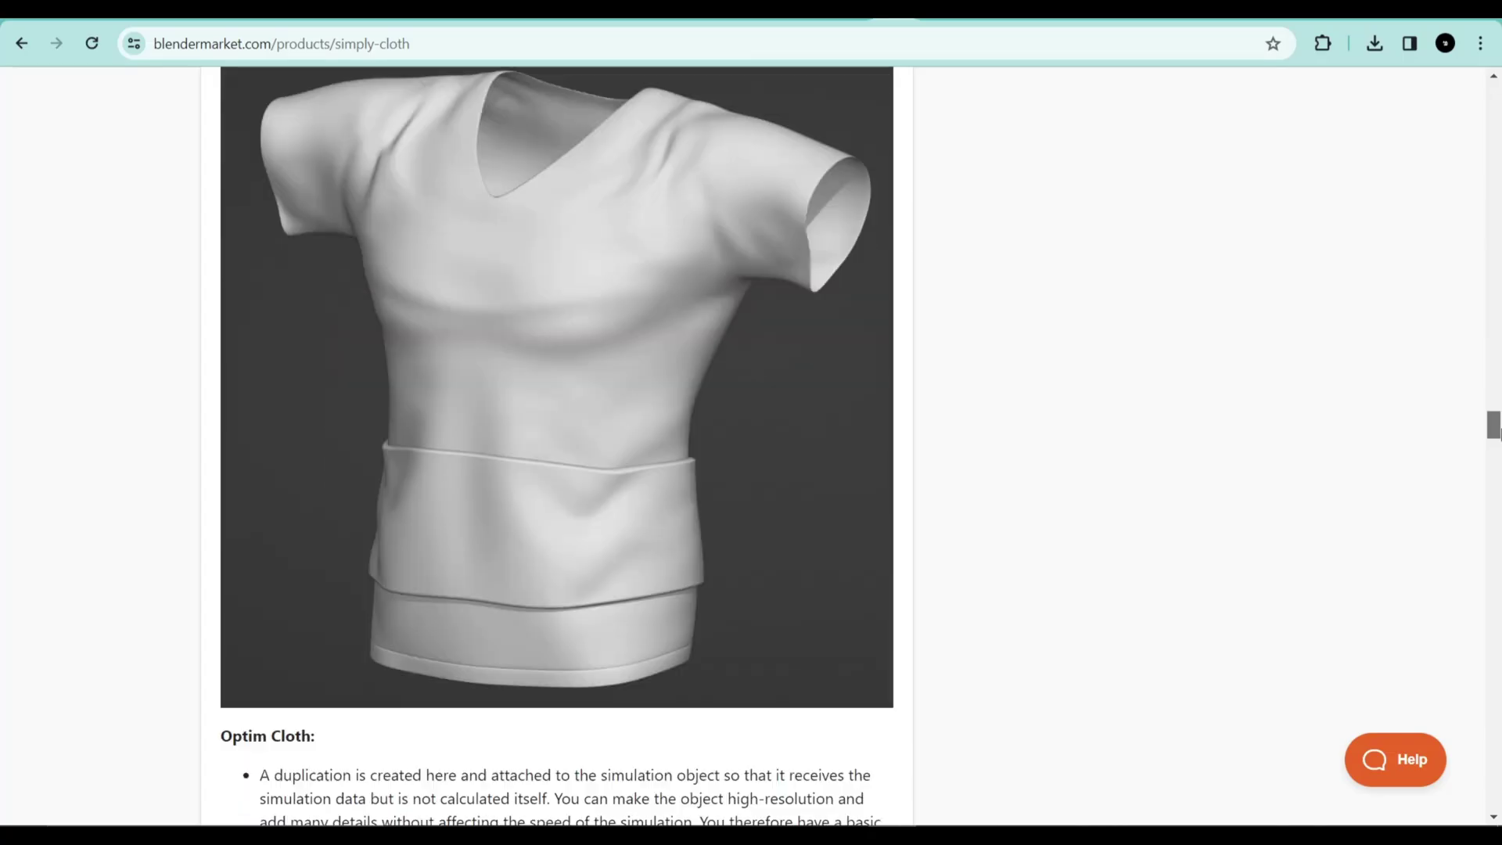
{"action": "left_click_drag", "start_coordinate": [1495, 433], "coordinate": [1497, 577]}
{"action": "scroll", "coordinate": [1415, 526], "scroll_direction": "down", "scroll_amount": 1}
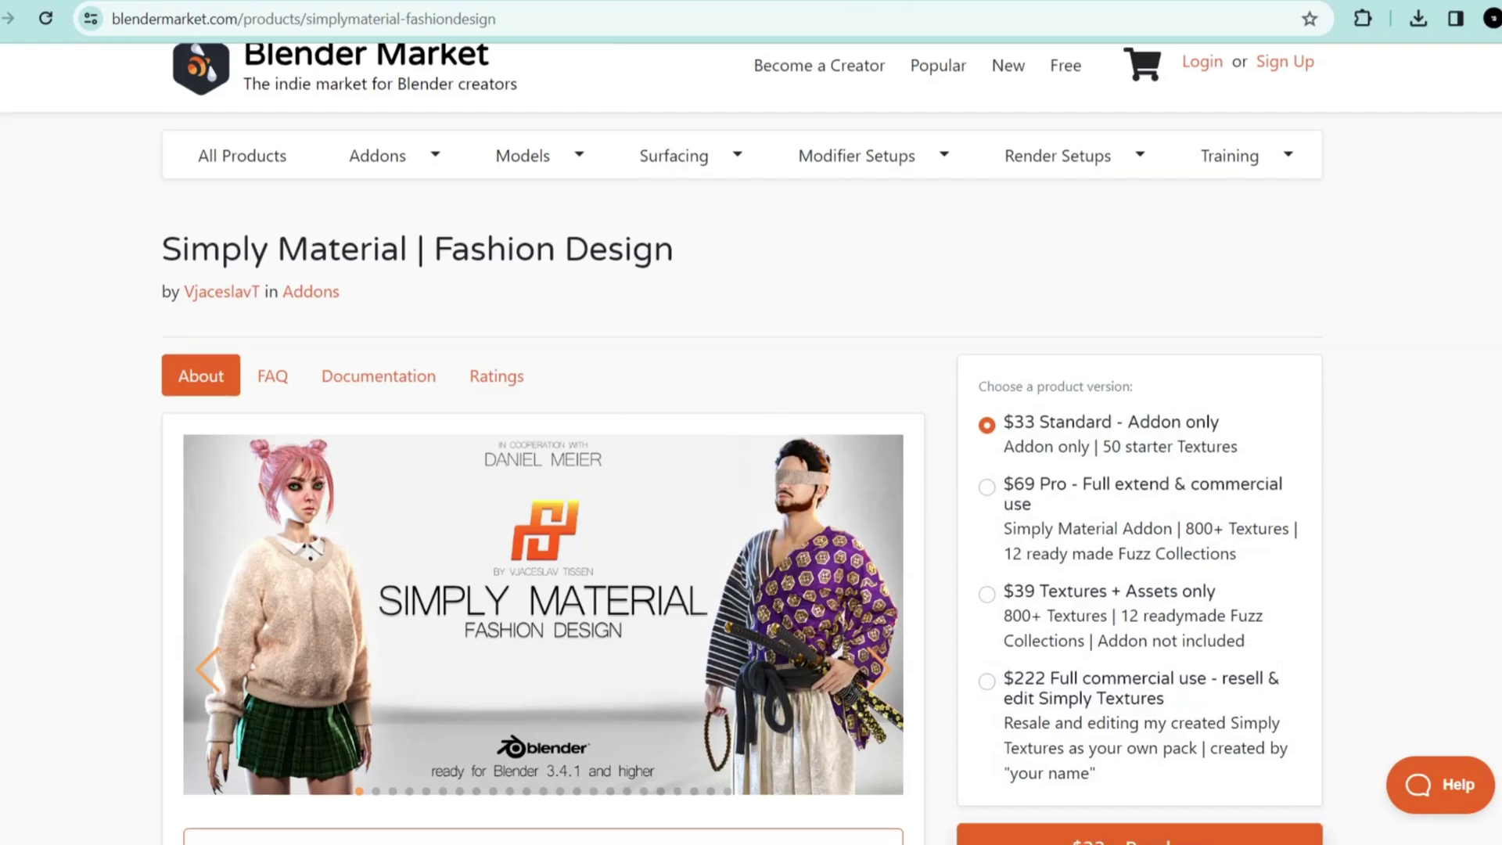
Scroll the Simply Material and materialiq pages, then browse polygoniq's product list including Renderset and Memsaver
{"action": "scroll", "coordinate": [751, 438], "scroll_direction": "down", "scroll_amount": 9}
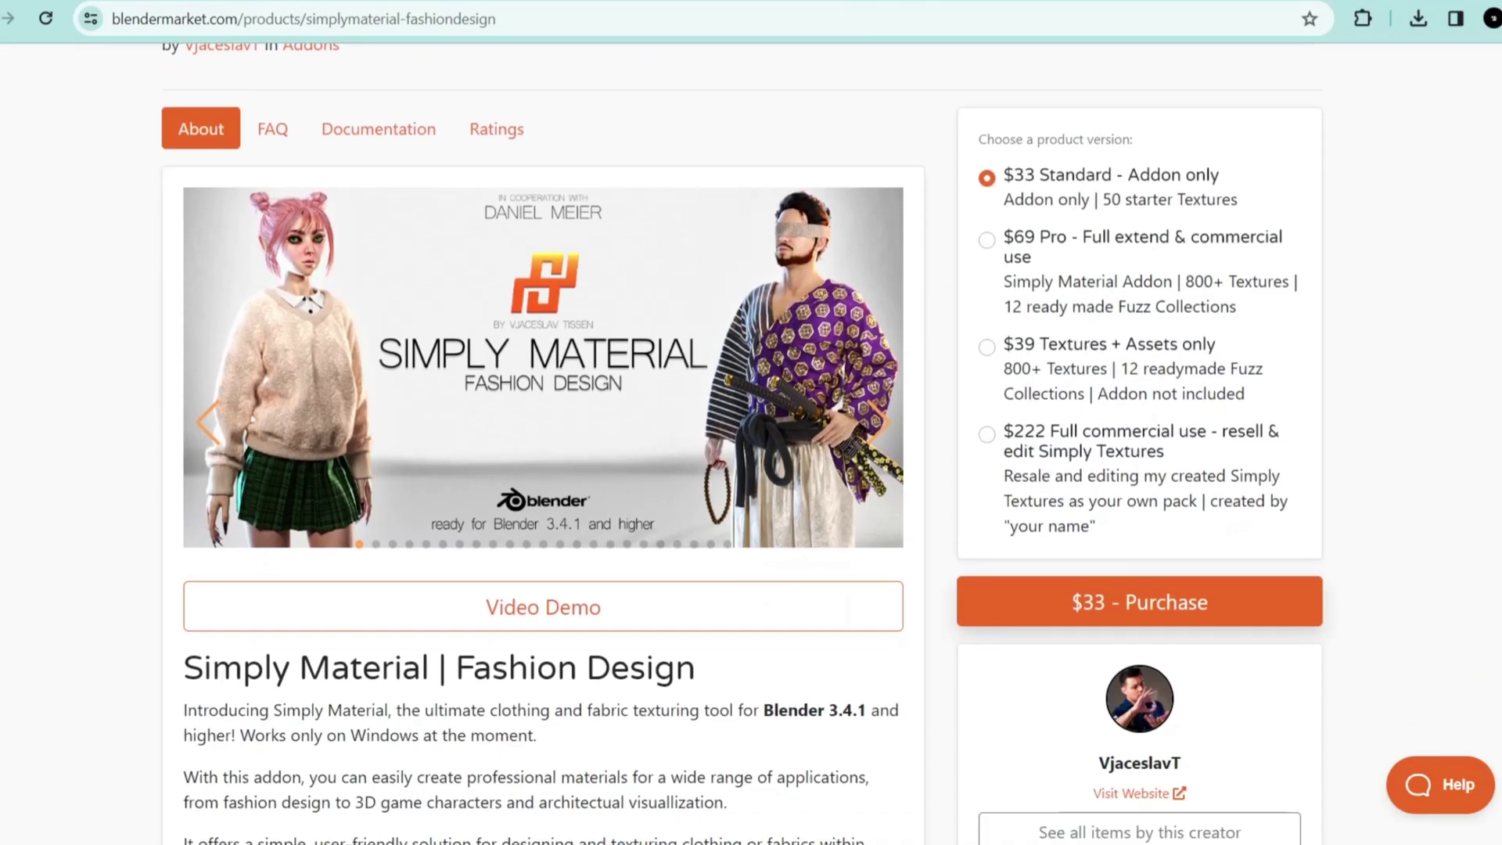
{"action": "scroll", "coordinate": [543, 438], "scroll_direction": "down", "scroll_amount": 10}
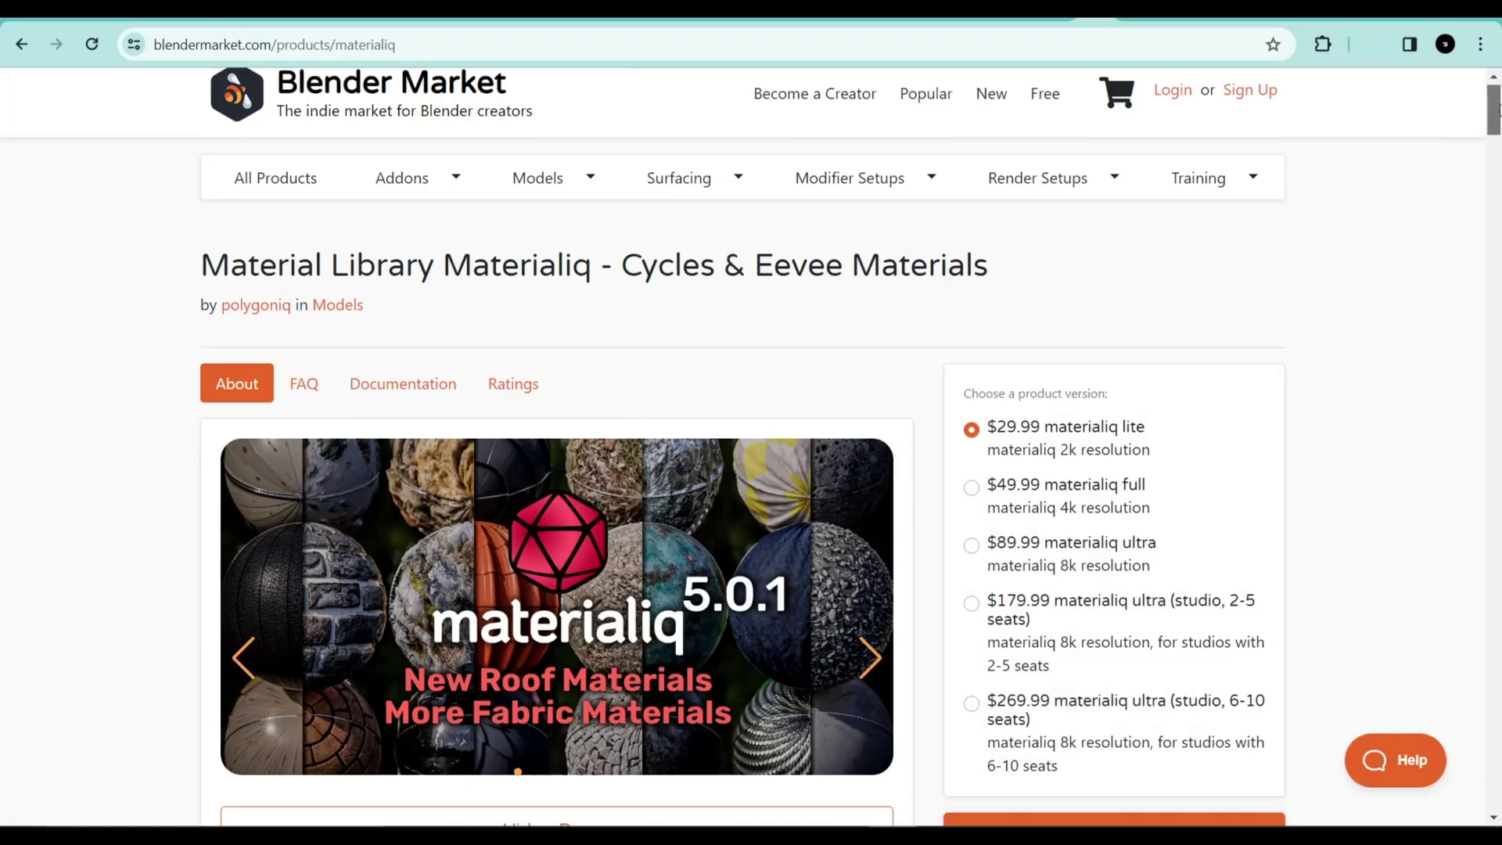
{"action": "scroll", "coordinate": [1498, 139], "scroll_direction": "down", "scroll_amount": 7}
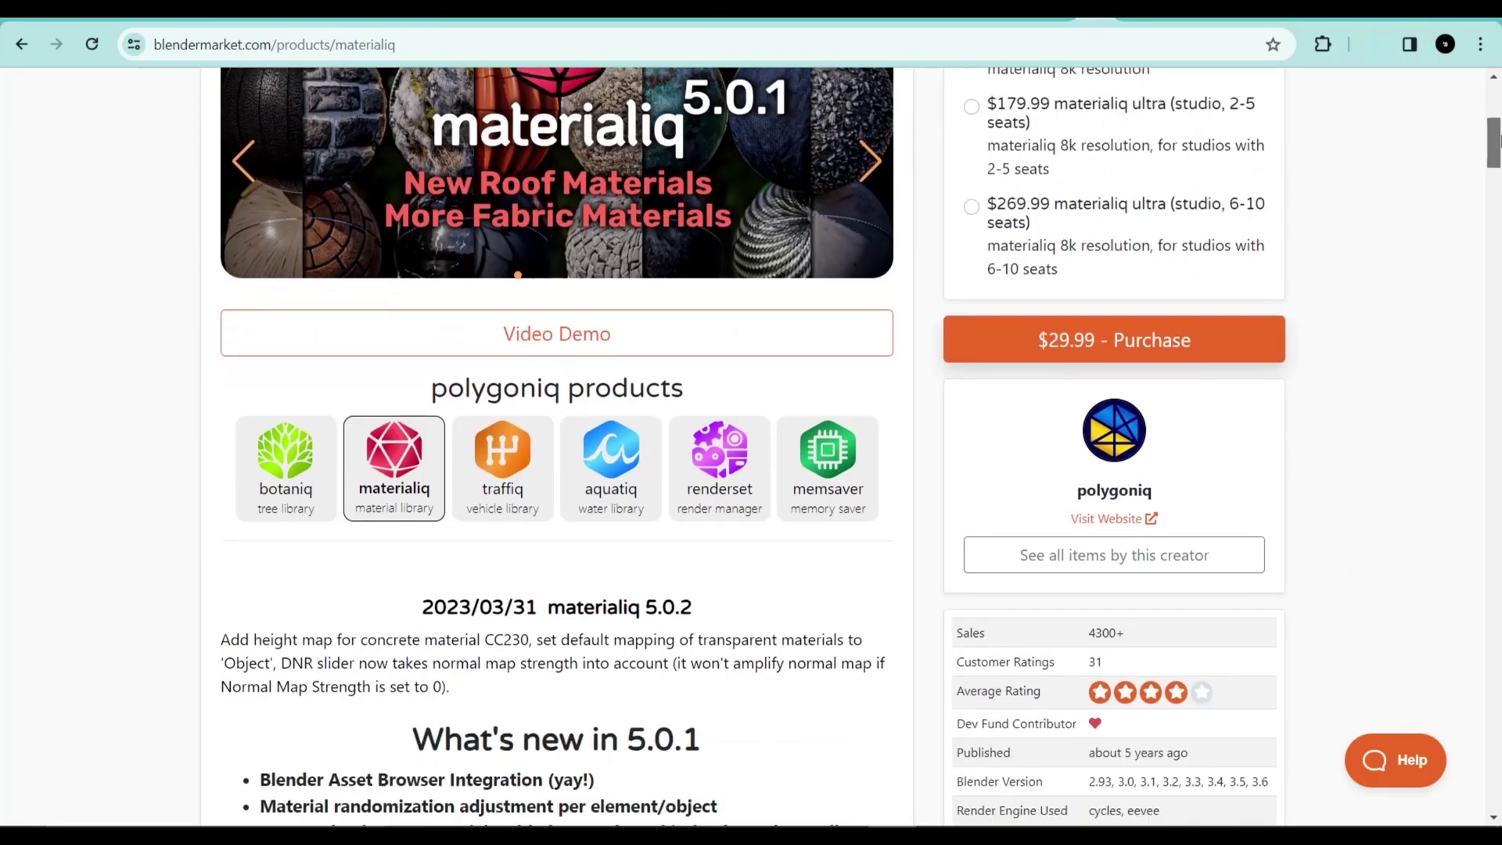
{"action": "left_click_drag", "start_coordinate": [1498, 139], "coordinate": [1498, 148]}
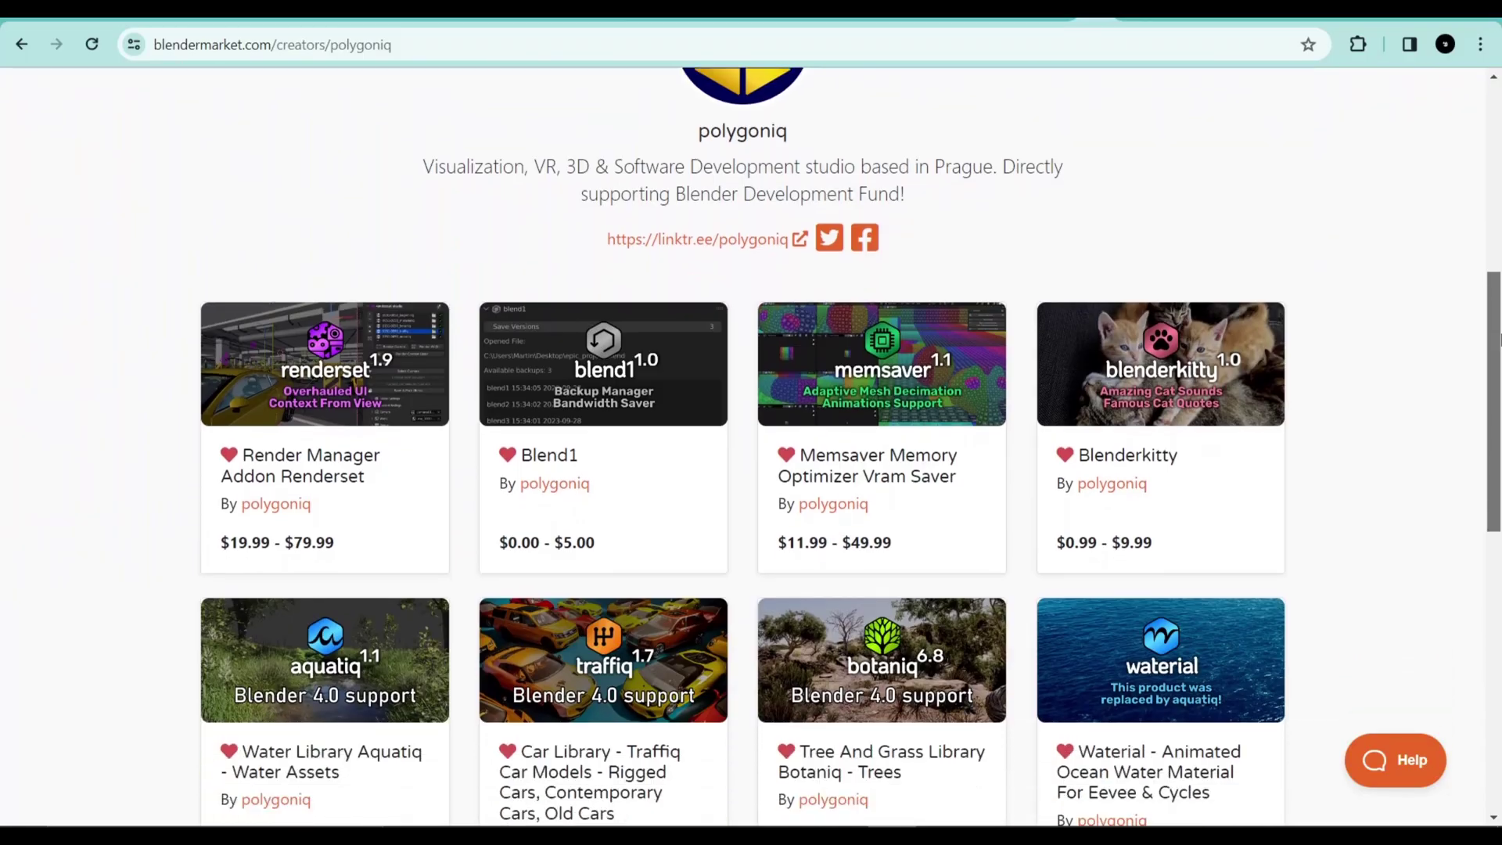
Spawn a fountain from aquatiq's fountains category and paint an alpha mask on the waterfall plane
{"action": "scroll", "coordinate": [1499, 405], "scroll_direction": "down", "scroll_amount": 3}
{"action": "scroll", "coordinate": [1499, 405], "scroll_direction": "down", "scroll_amount": 1}
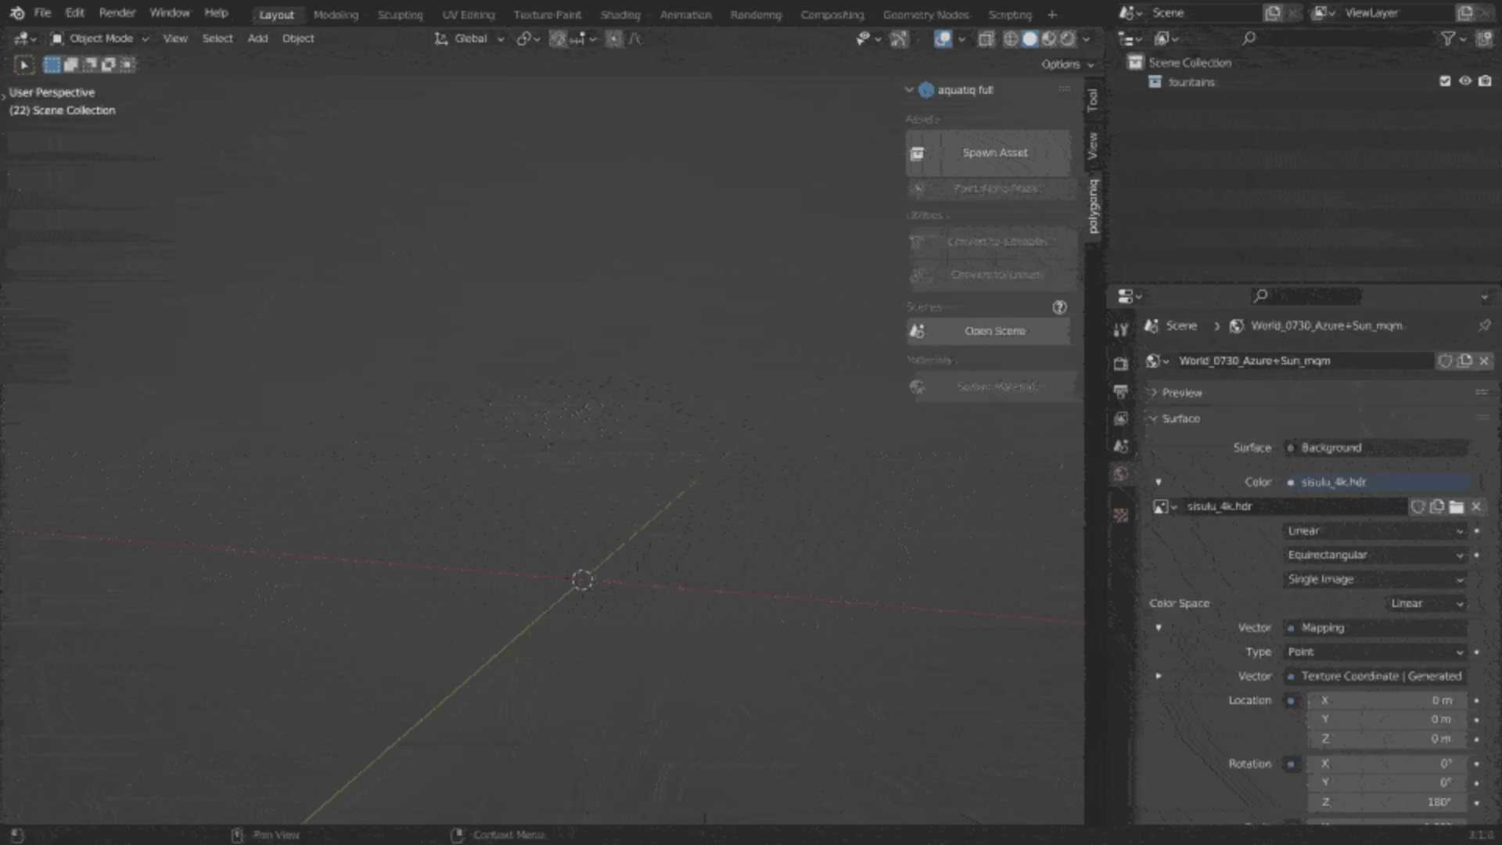
{"action": "left_click", "coordinate": [966, 156]}
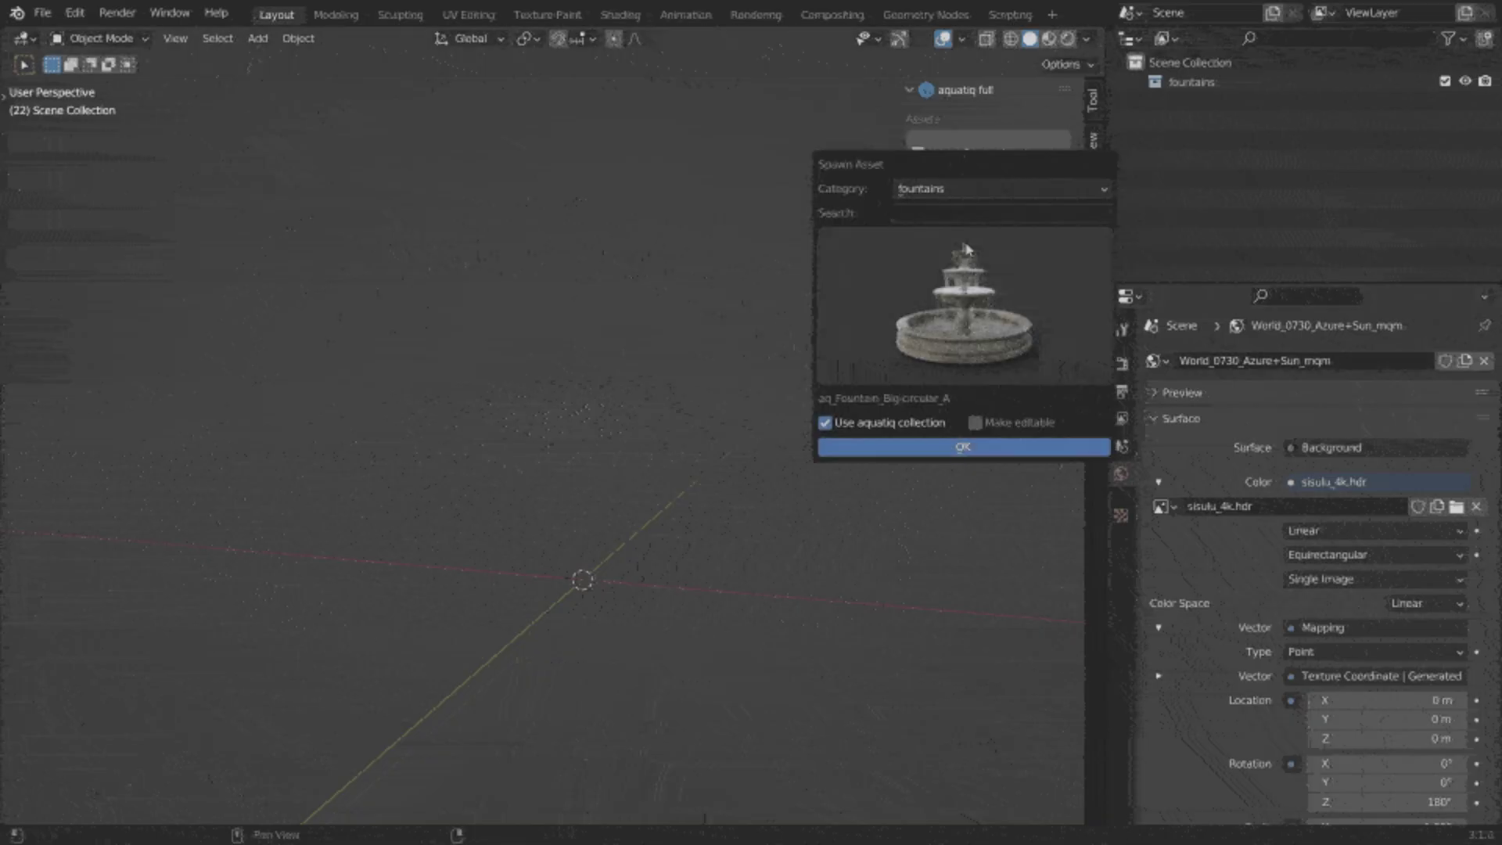
{"action": "left_click", "coordinate": [970, 291]}
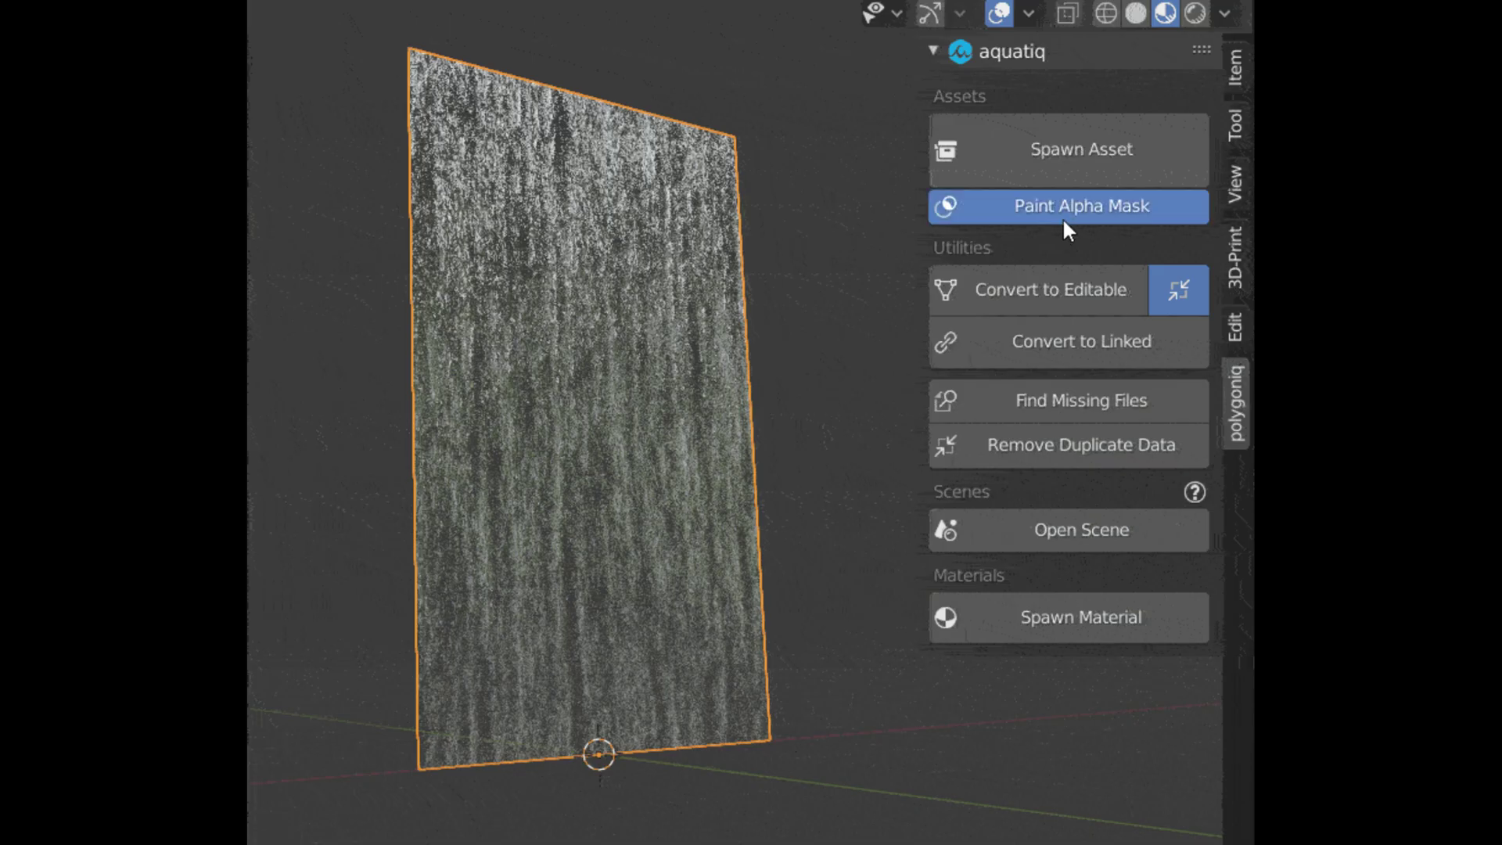
{"action": "left_click", "coordinate": [1062, 216]}
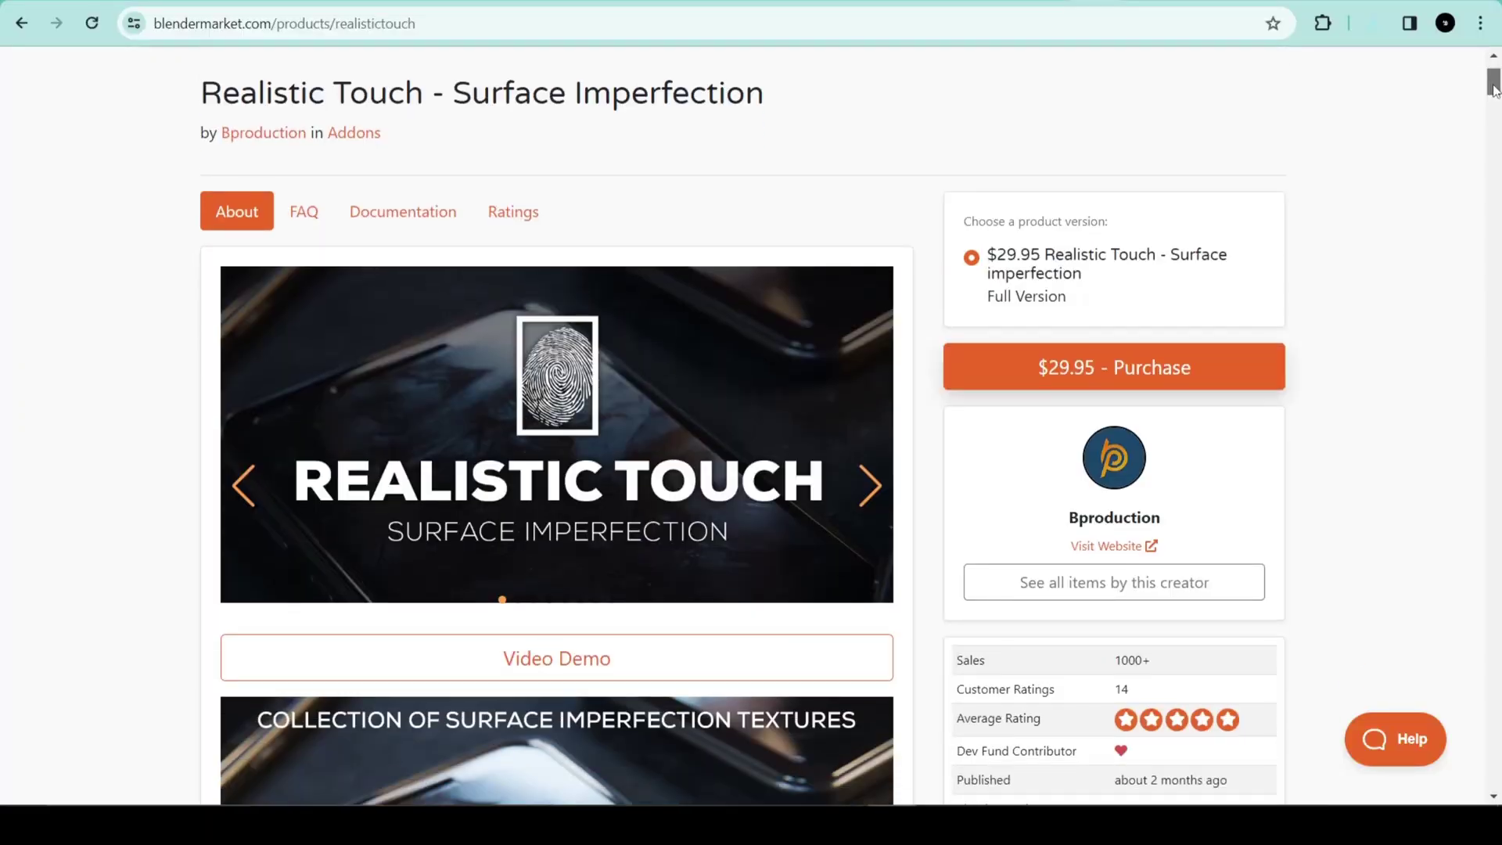
{"action": "left_click_drag", "start_coordinate": [1495, 78], "coordinate": [1495, 496]}
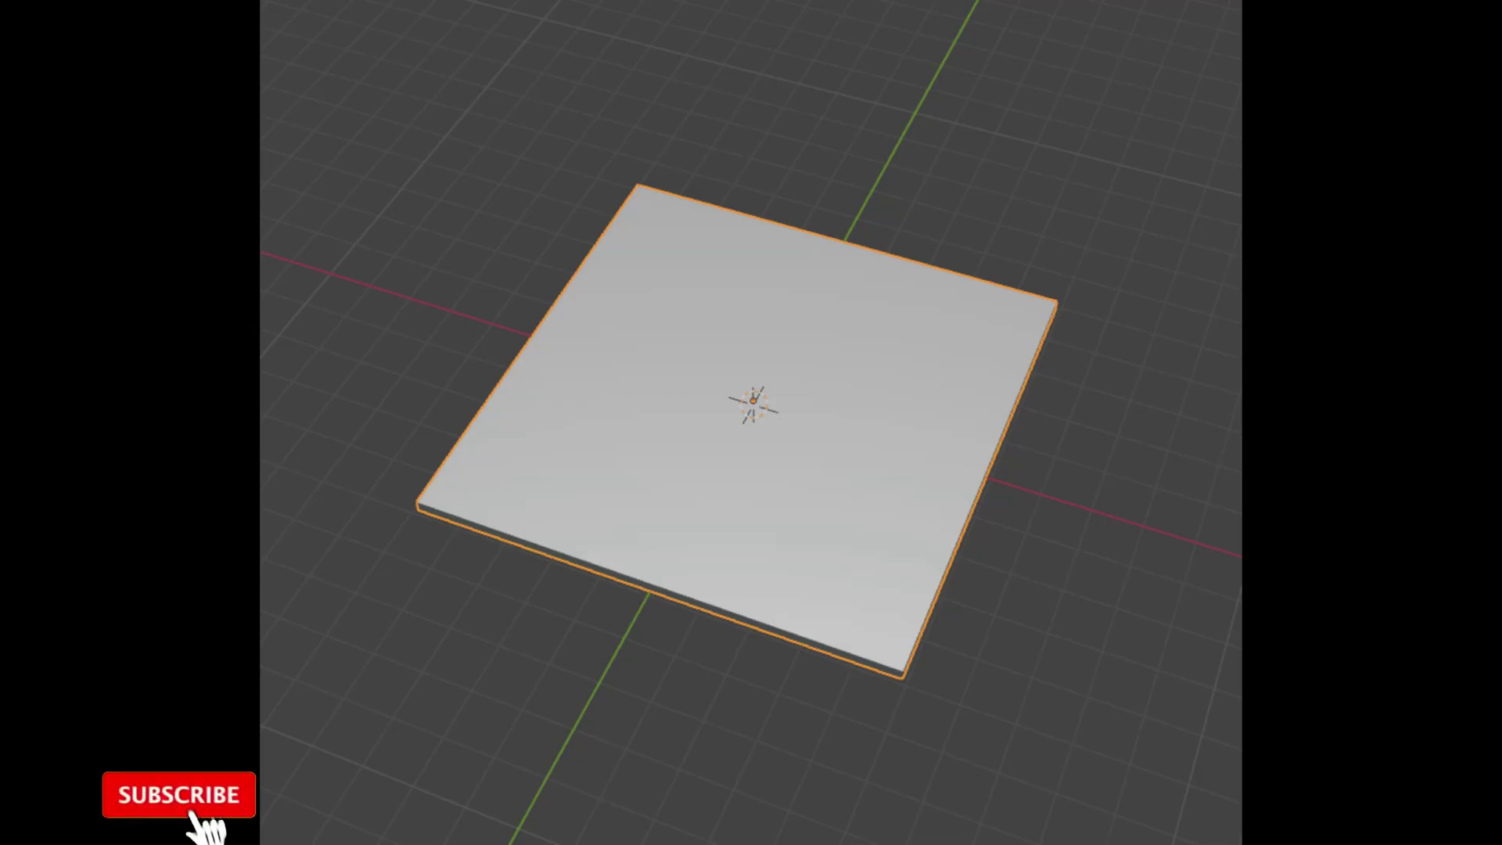
Show the plane as wireframe and scroll past the RBDLab MetalSoft Module to Vdblab
{"action": "key", "text": "shift+z"}
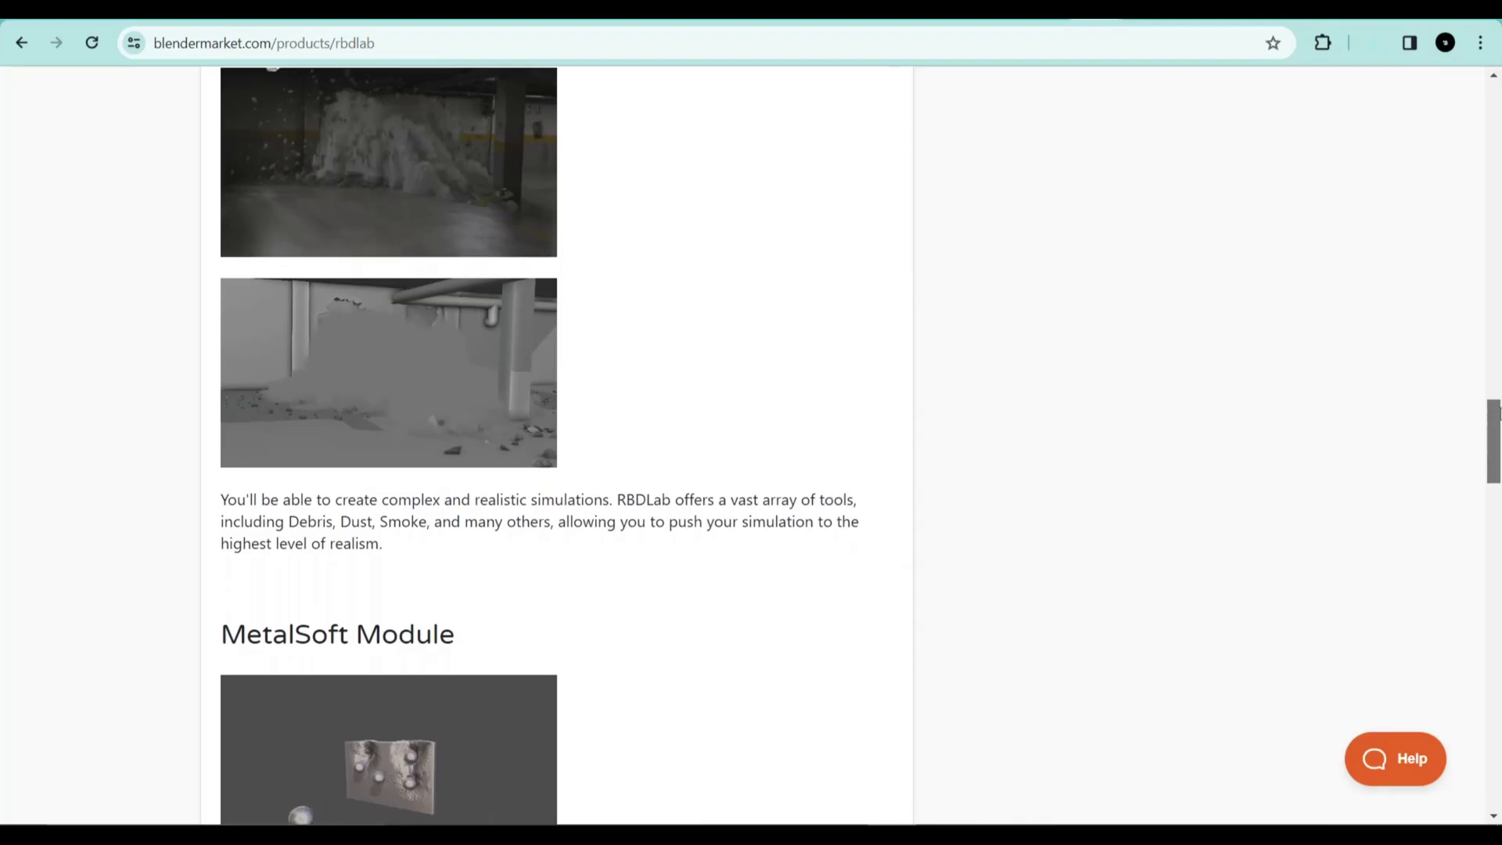
{"action": "scroll", "coordinate": [751, 446], "scroll_direction": "down", "scroll_amount": 5}
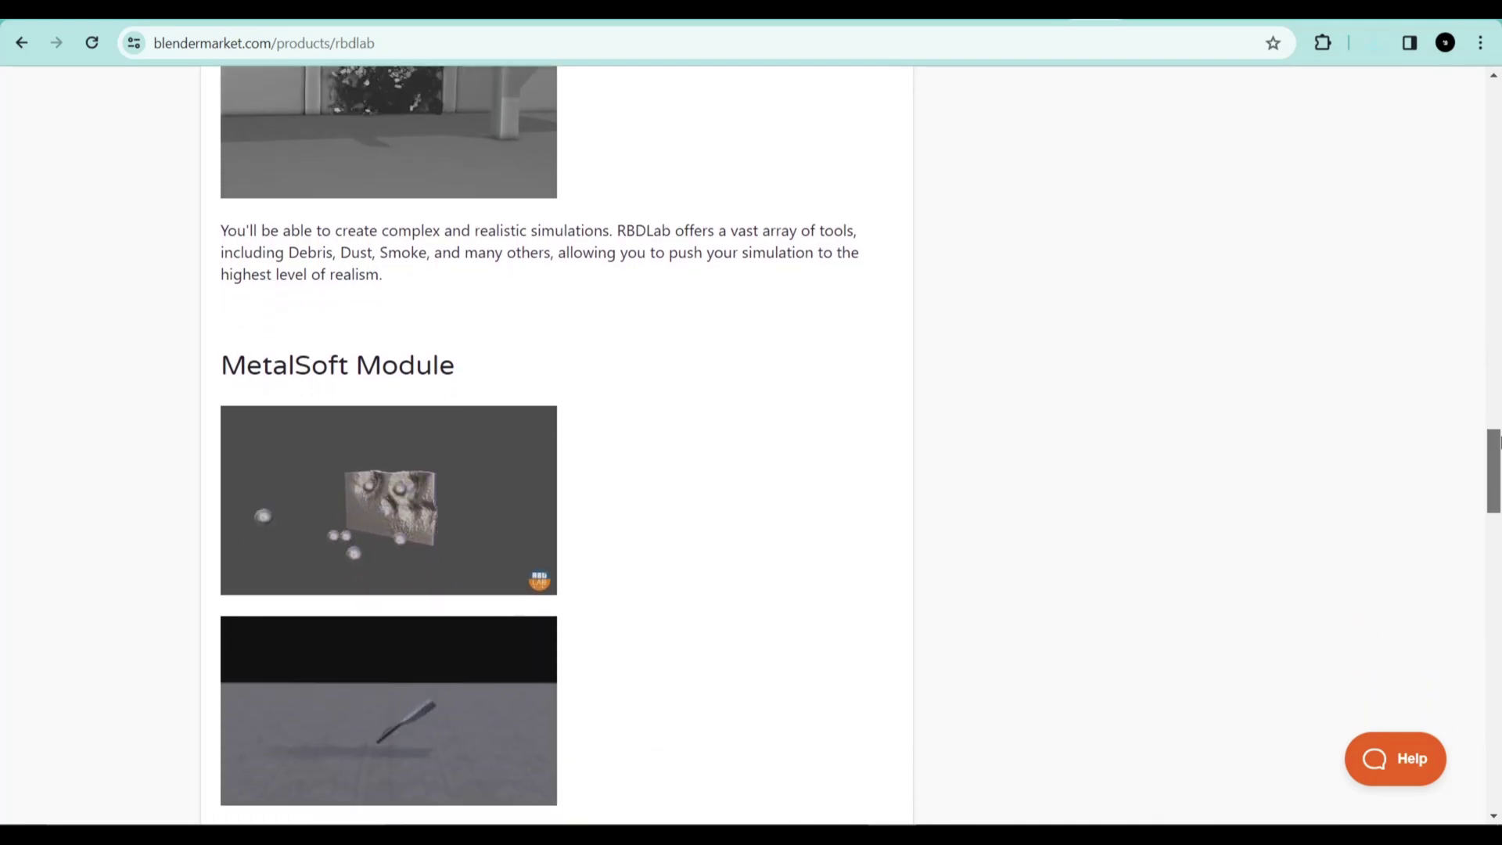
{"action": "scroll", "coordinate": [751, 446], "scroll_direction": "down", "scroll_amount": 1}
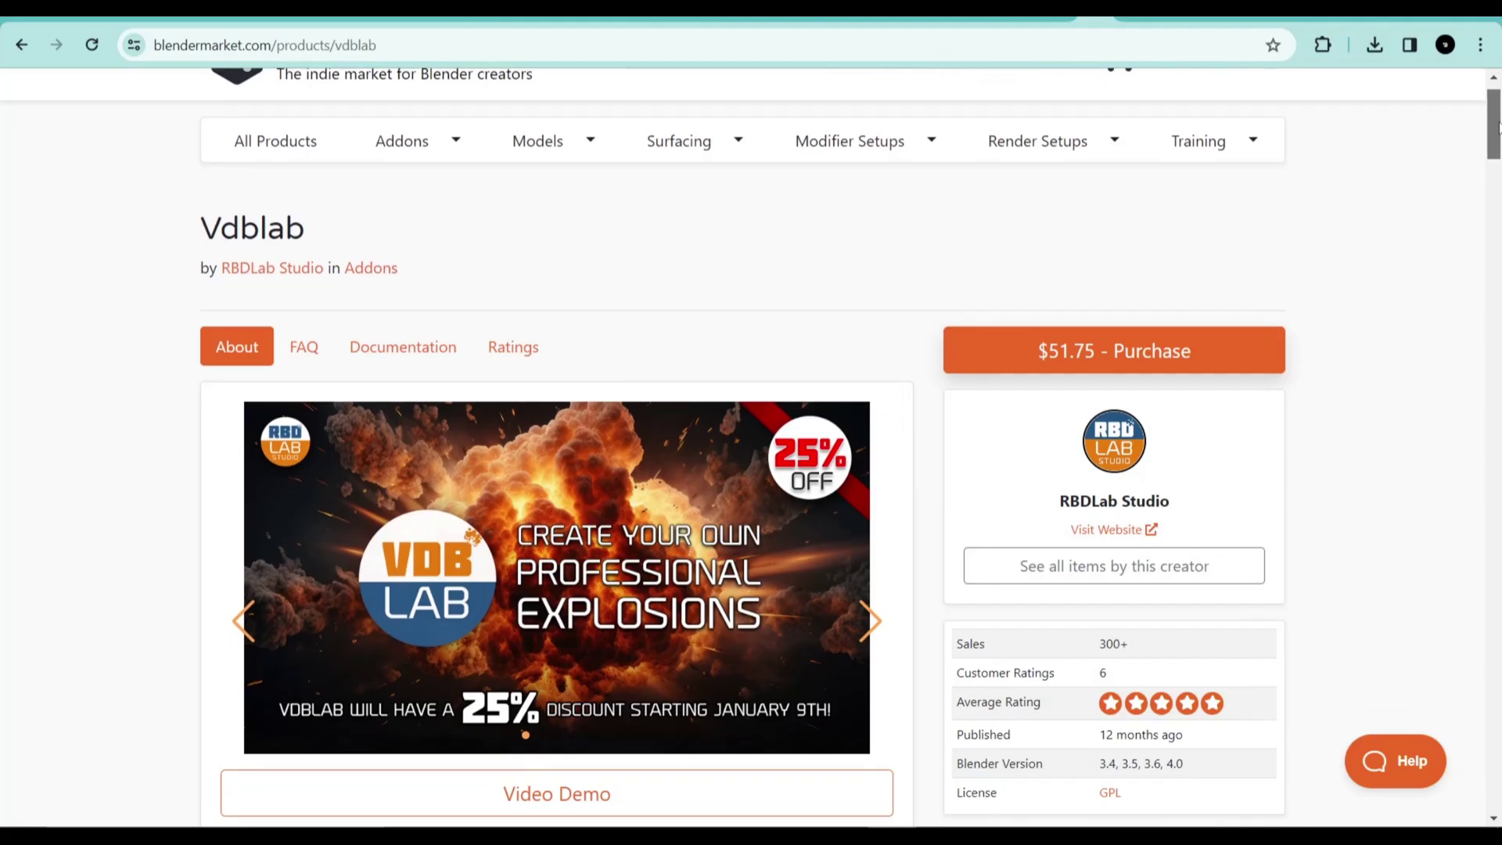
Scroll the Vdblab page and switch the VDBLab sidebar panel to its gas Presets list
{"action": "scroll", "coordinate": [751, 446], "scroll_direction": "down", "scroll_amount": 2}
{"action": "left_click_drag", "start_coordinate": [1498, 134], "coordinate": [1499, 190]}
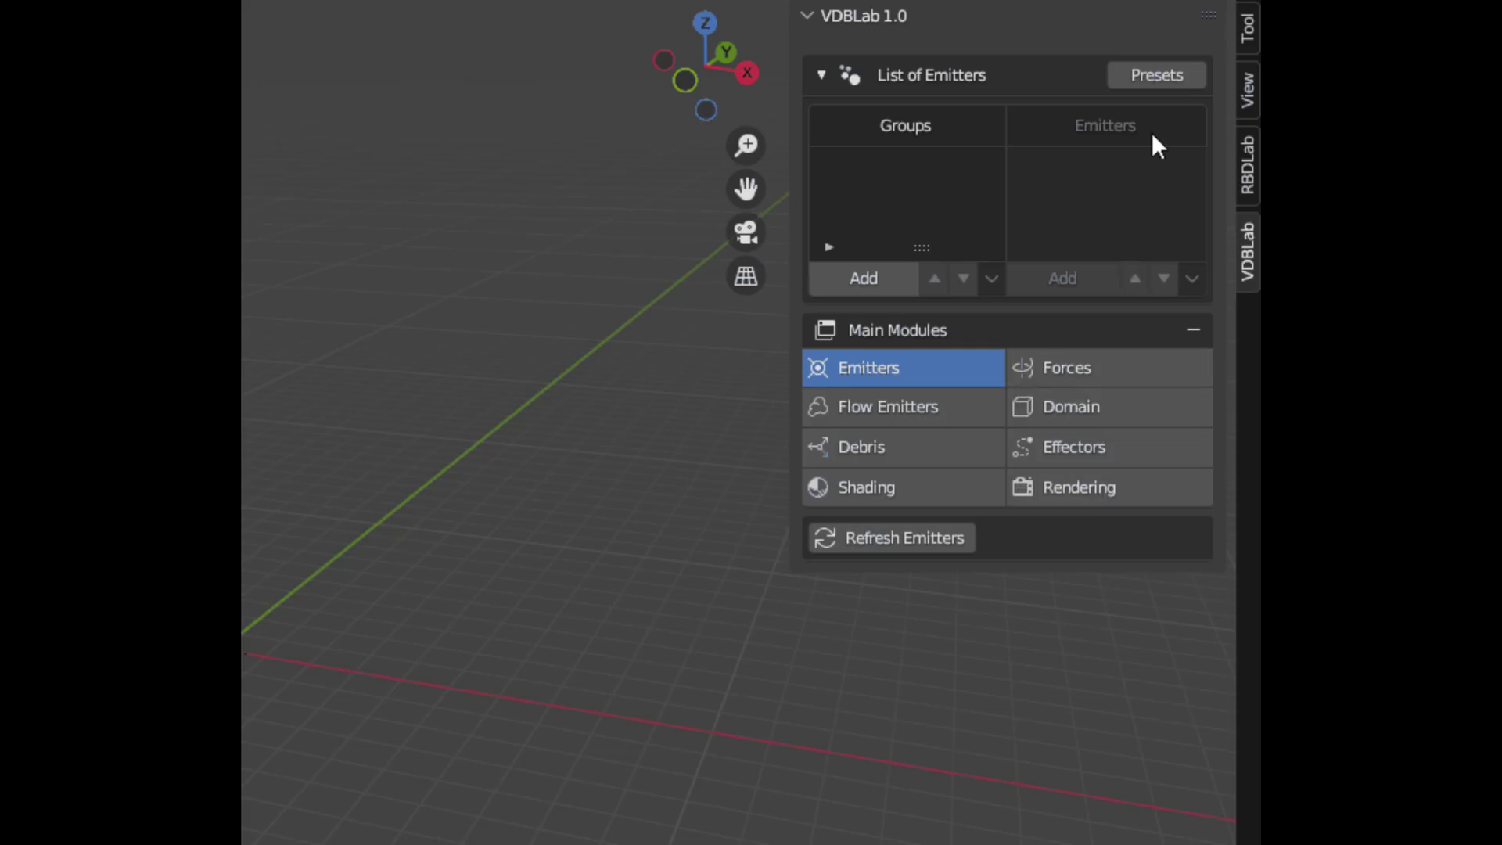
{"action": "left_click", "coordinate": [1156, 75]}
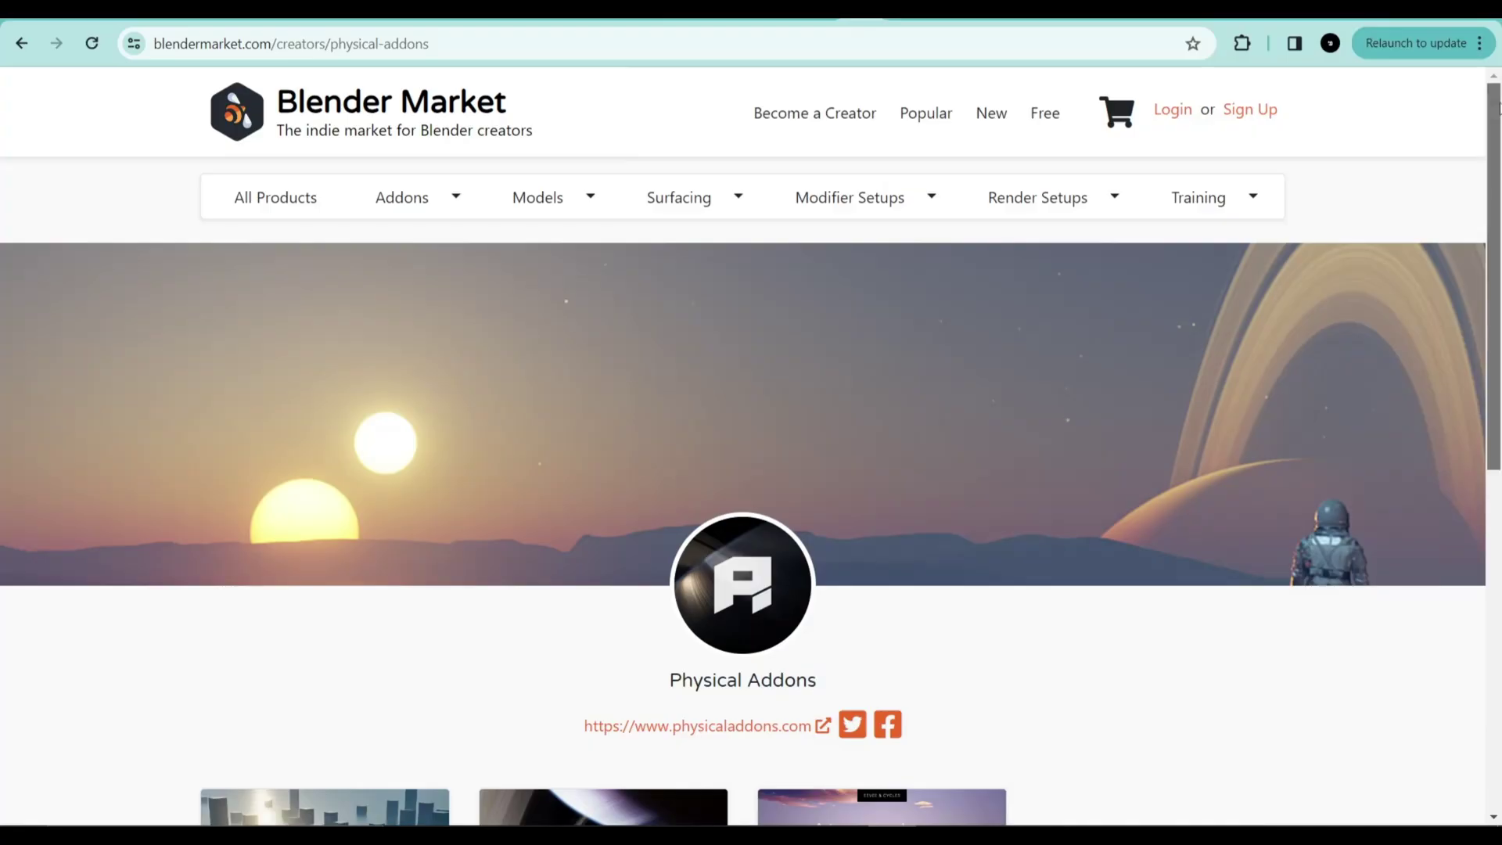
Scroll the Physical Addons page and open the sky Presets dropdown in the atmosphere demo
{"action": "scroll", "coordinate": [743, 422], "scroll_direction": "down", "scroll_amount": 3}
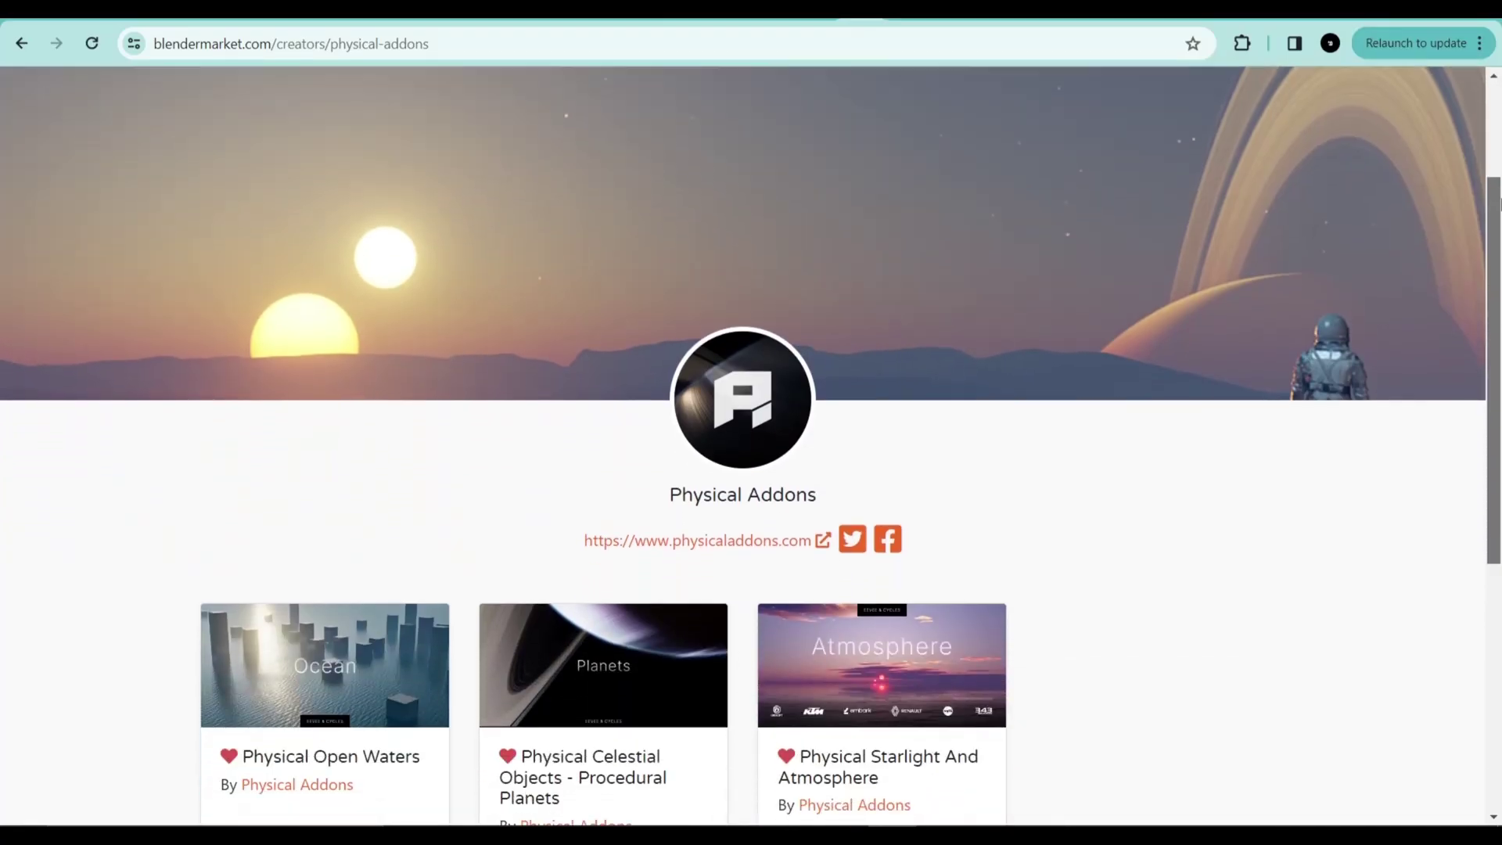
{"action": "scroll", "coordinate": [743, 423], "scroll_direction": "down", "scroll_amount": 3}
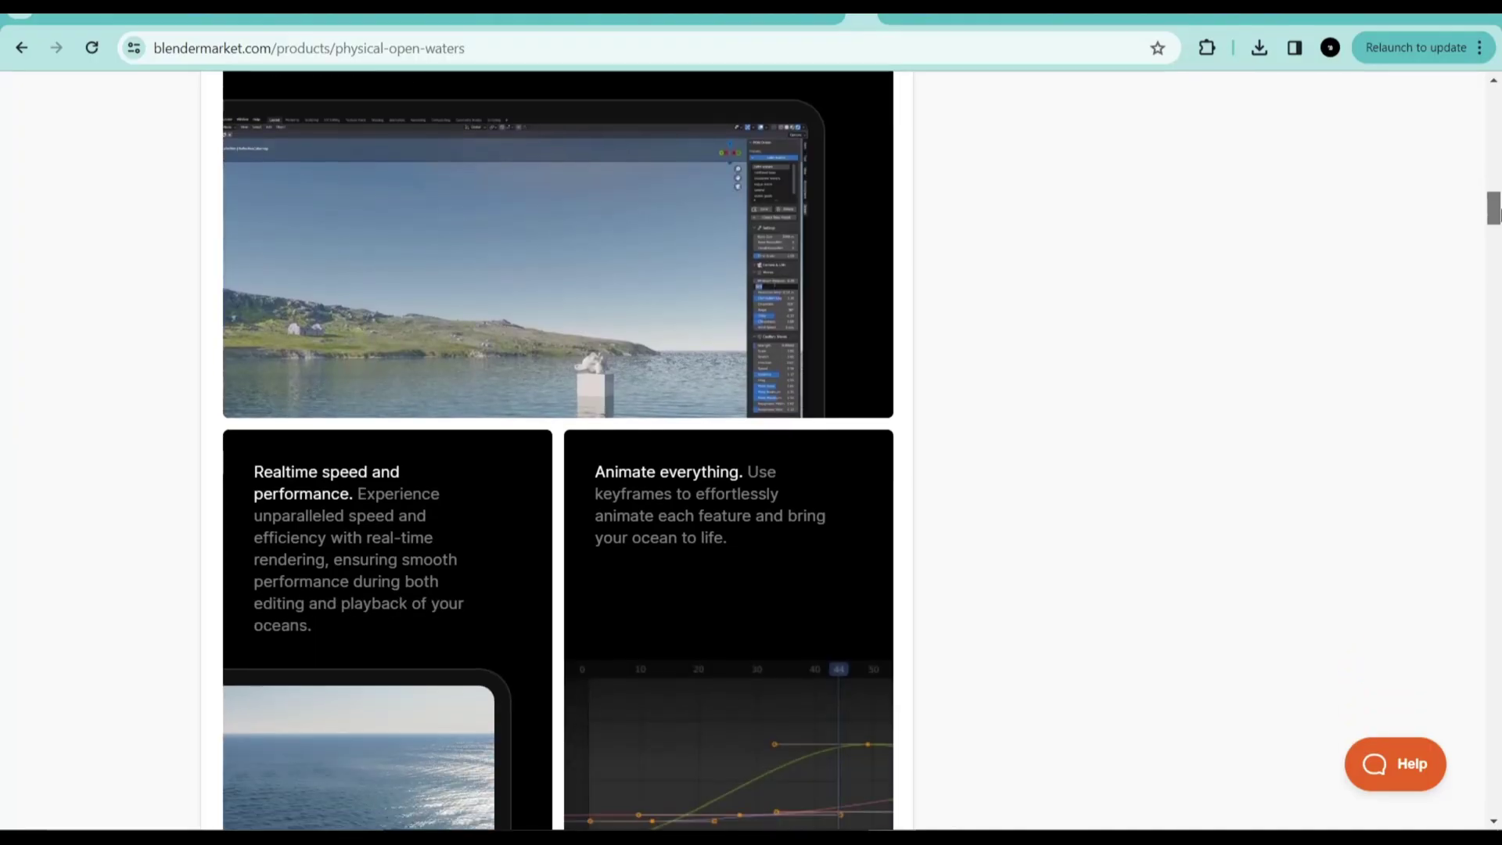
{"action": "scroll", "coordinate": [751, 450], "scroll_direction": "down", "scroll_amount": 5}
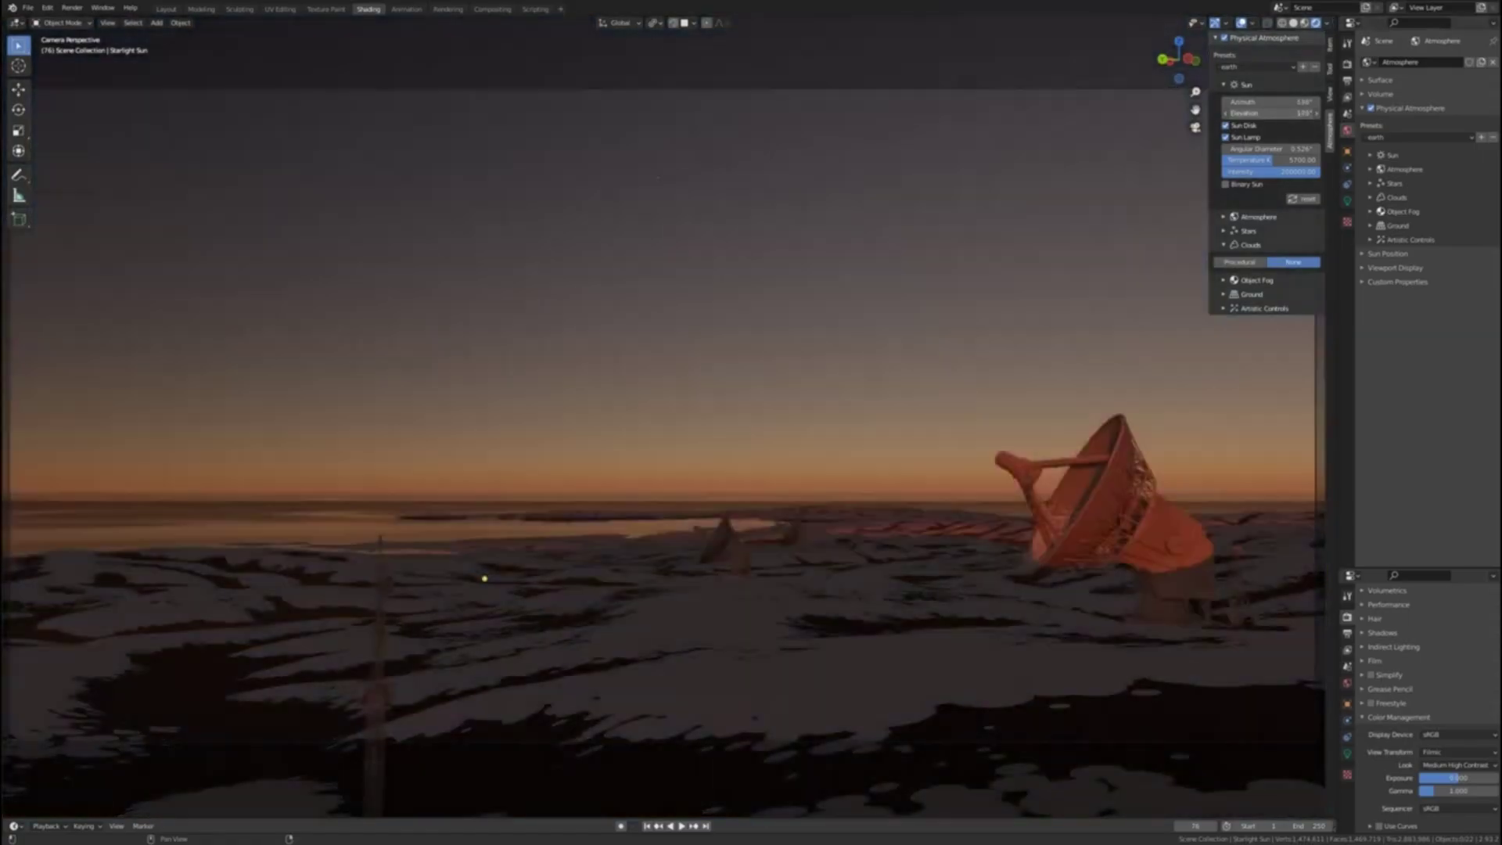
{"action": "left_click", "coordinate": [1225, 67]}
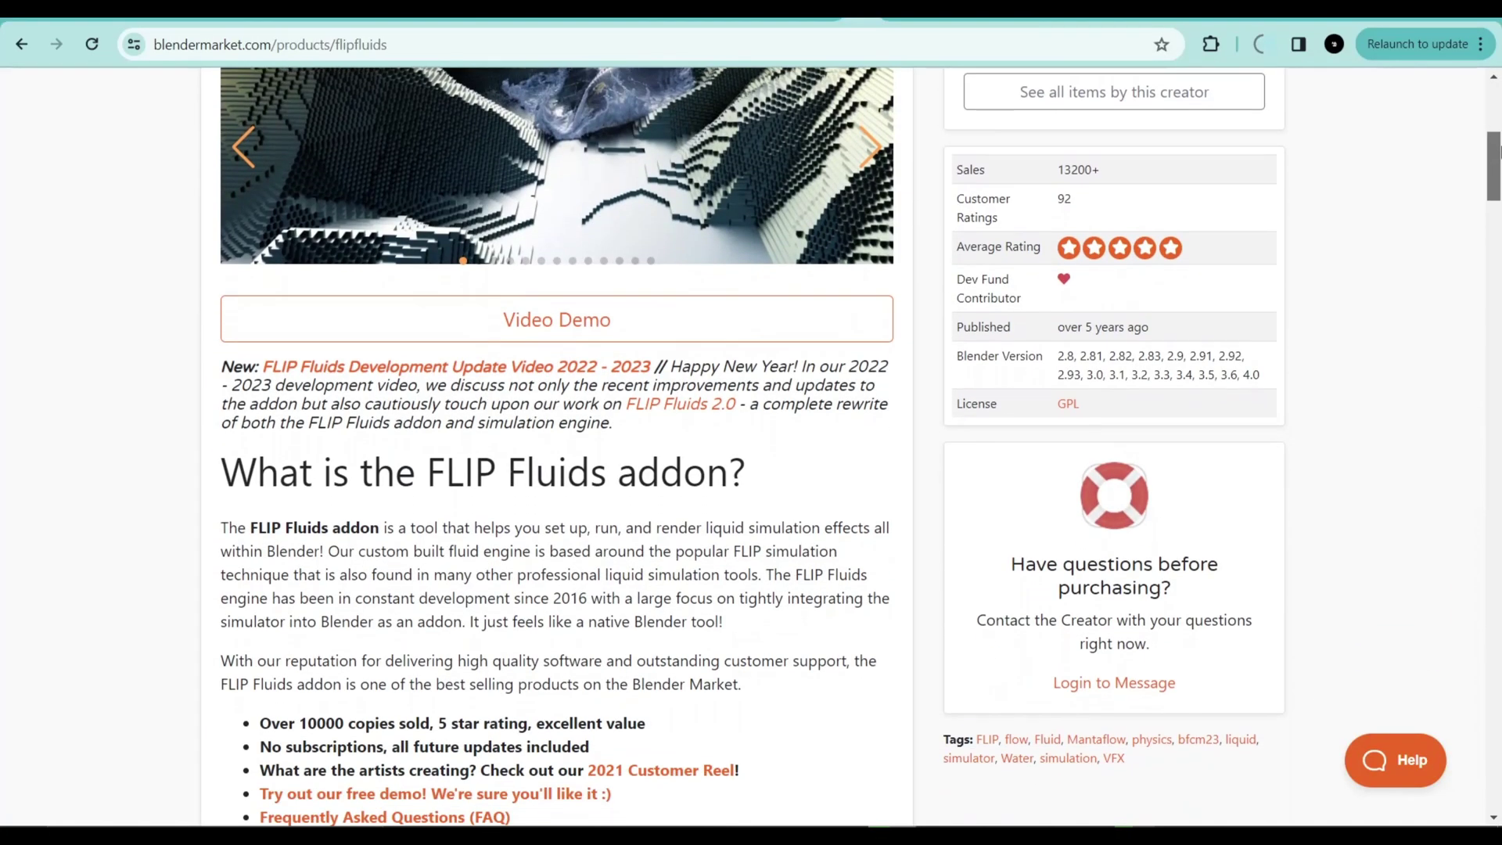
{"action": "left_click_drag", "start_coordinate": [1498, 148], "coordinate": [1498, 181]}
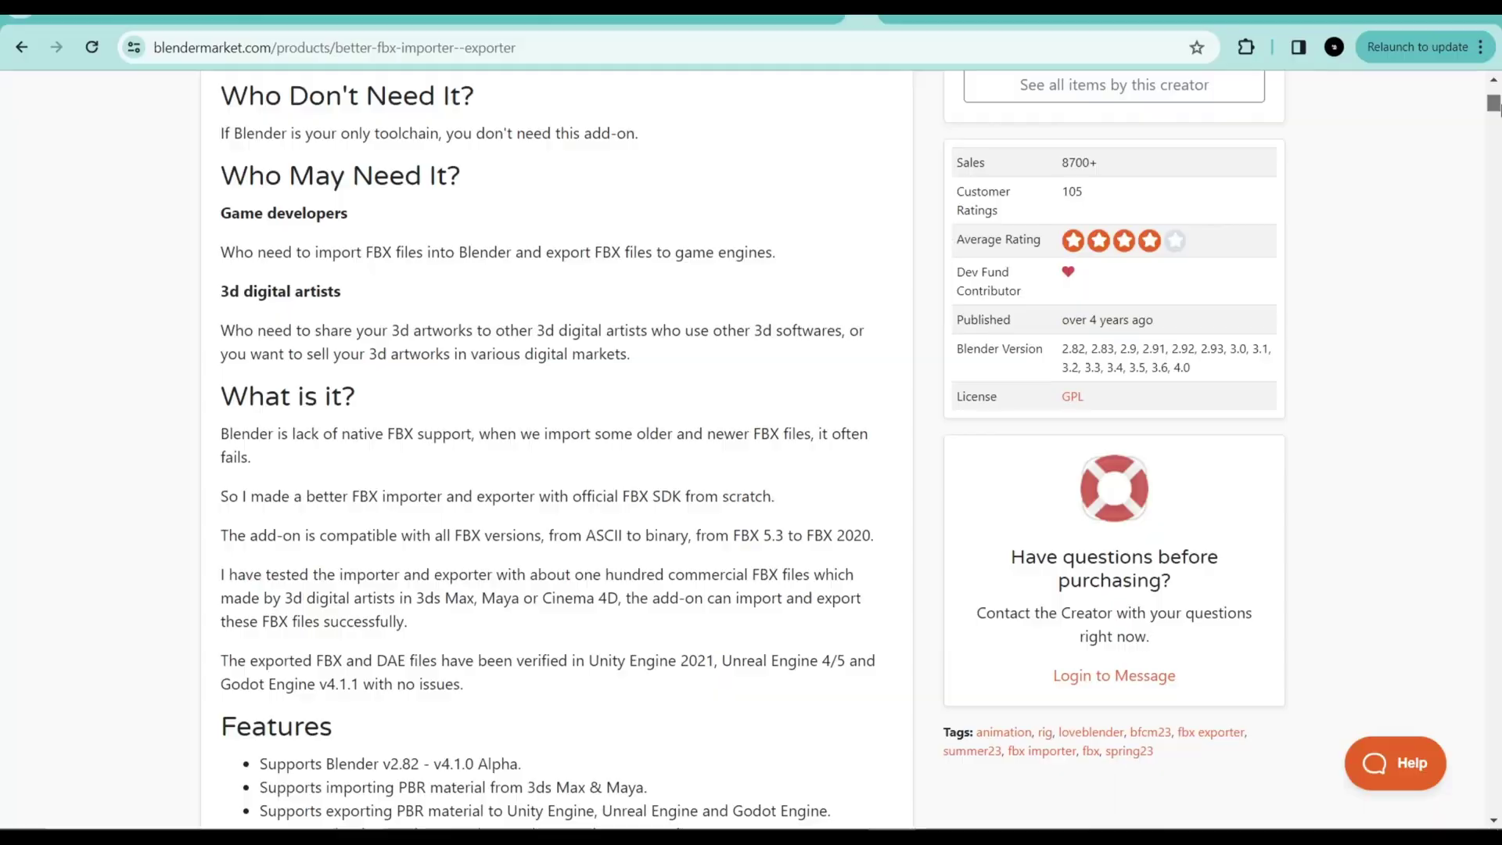
Scroll the Better FBX Importer & Exporter page from Features and Limitations down to Optimize For Game Engine
{"action": "scroll", "coordinate": [1495, 111], "scroll_direction": "down", "scroll_amount": 7}
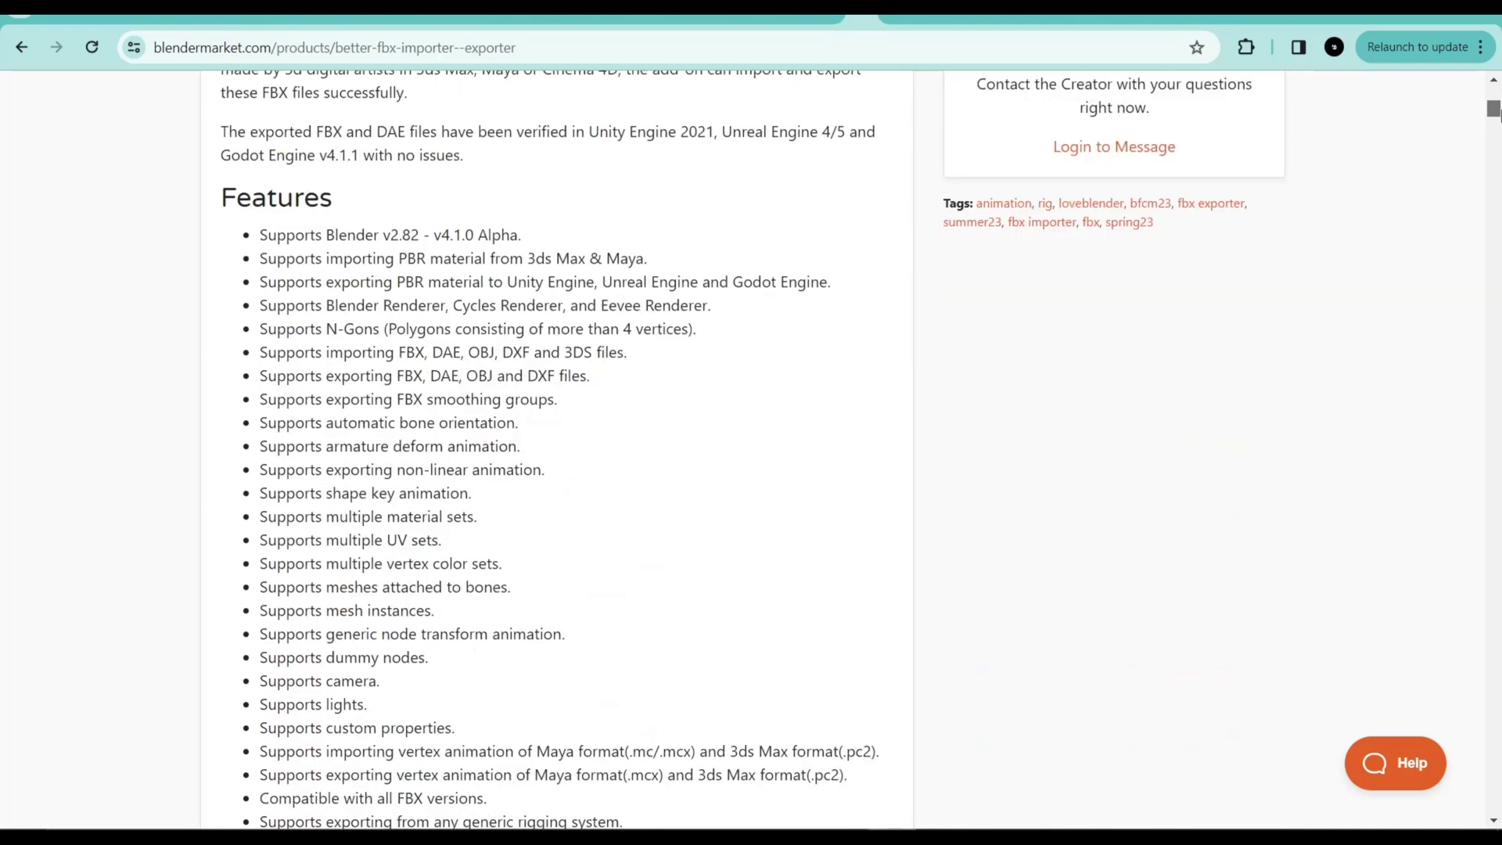
{"action": "scroll", "coordinate": [1495, 115], "scroll_direction": "down", "scroll_amount": 3}
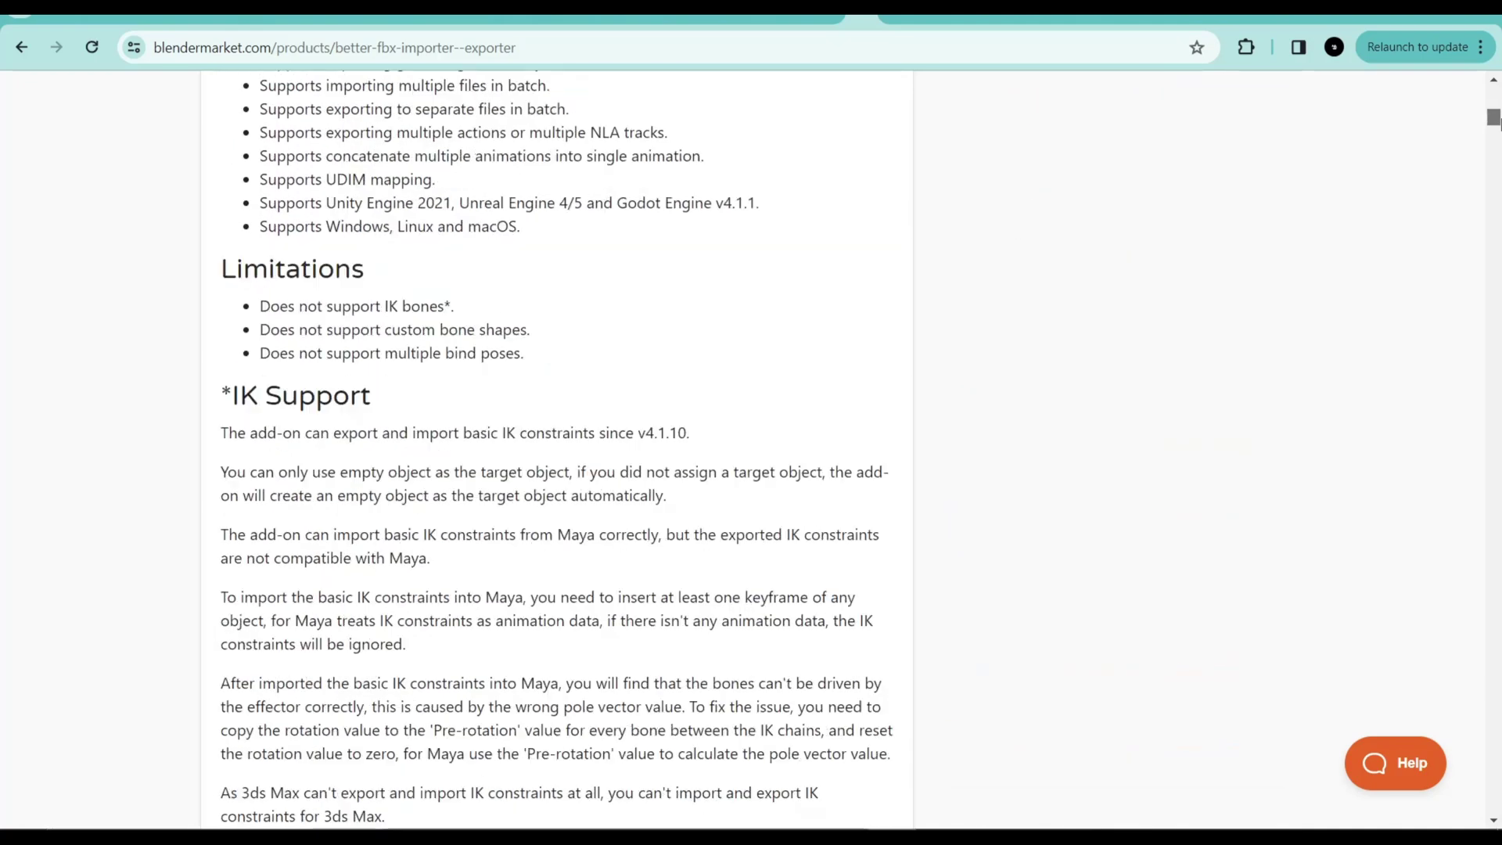
{"action": "scroll", "coordinate": [1494, 127], "scroll_direction": "down", "scroll_amount": 9}
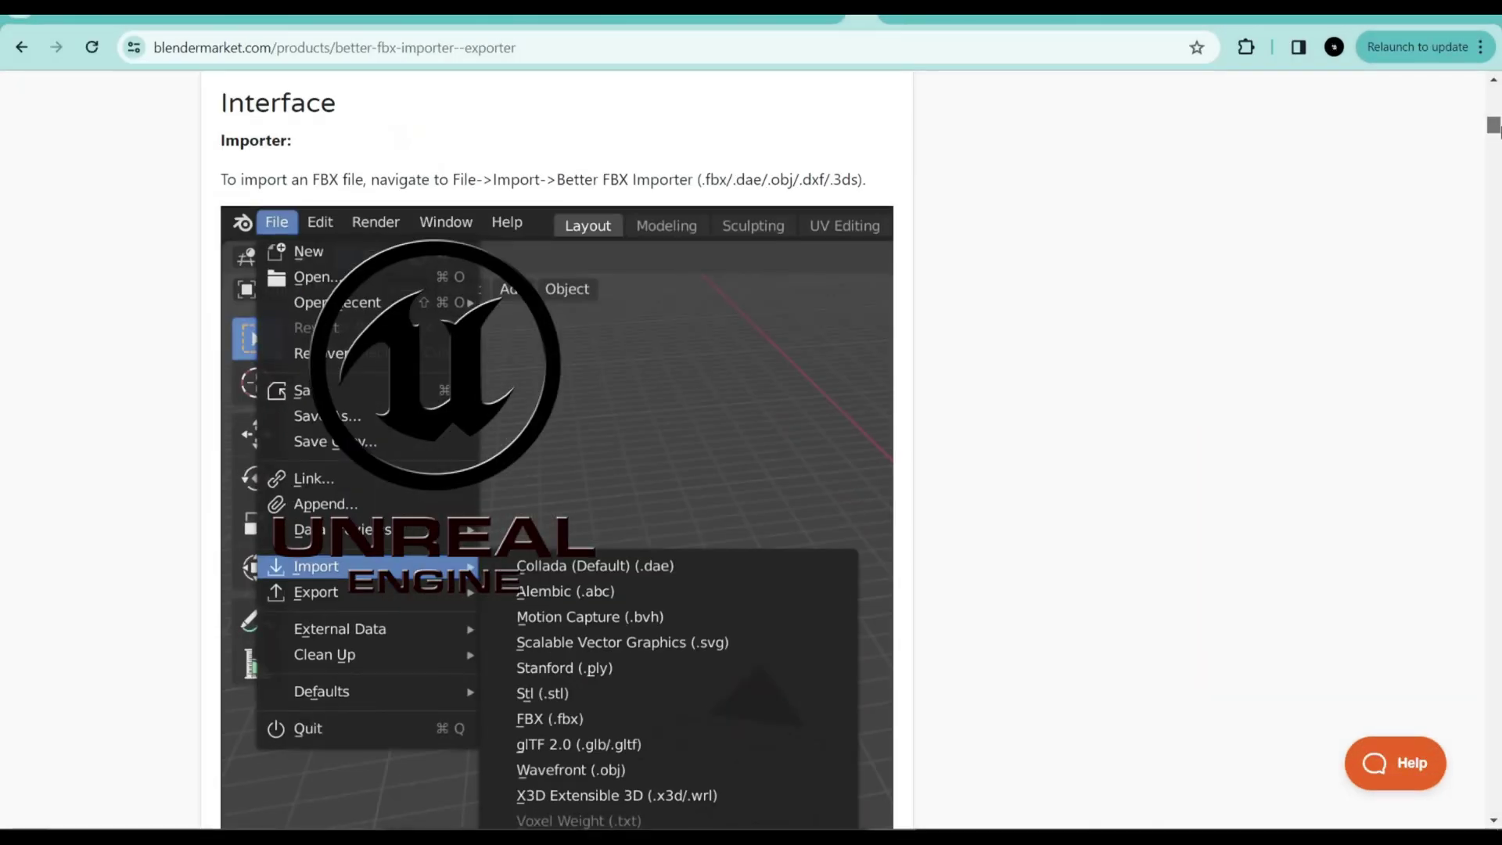
{"action": "scroll", "coordinate": [1495, 127], "scroll_direction": "down", "scroll_amount": 15}
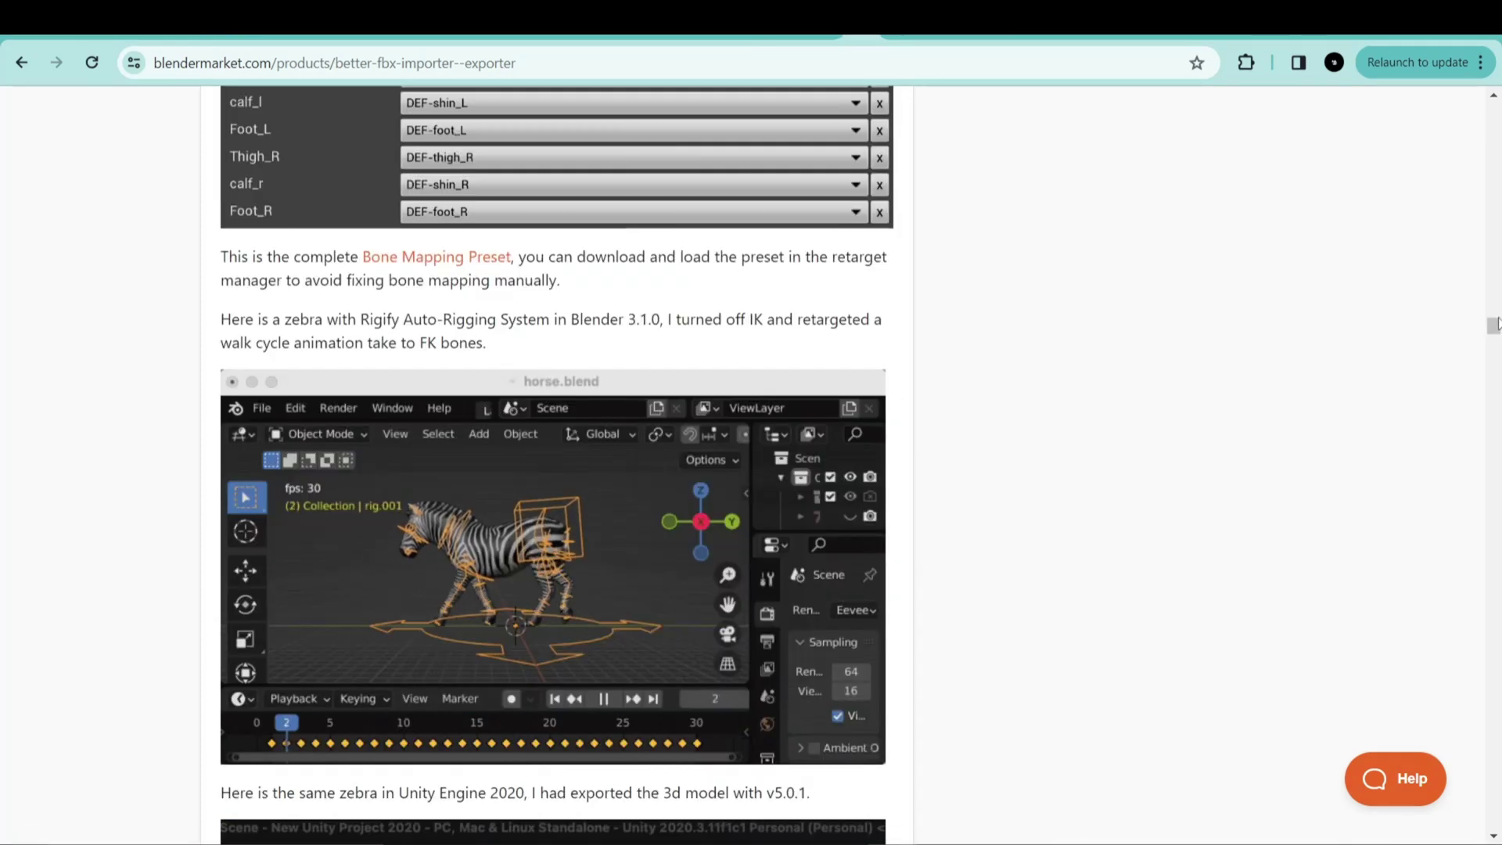
{"action": "left_click_drag", "start_coordinate": [1494, 330], "coordinate": [1495, 348]}
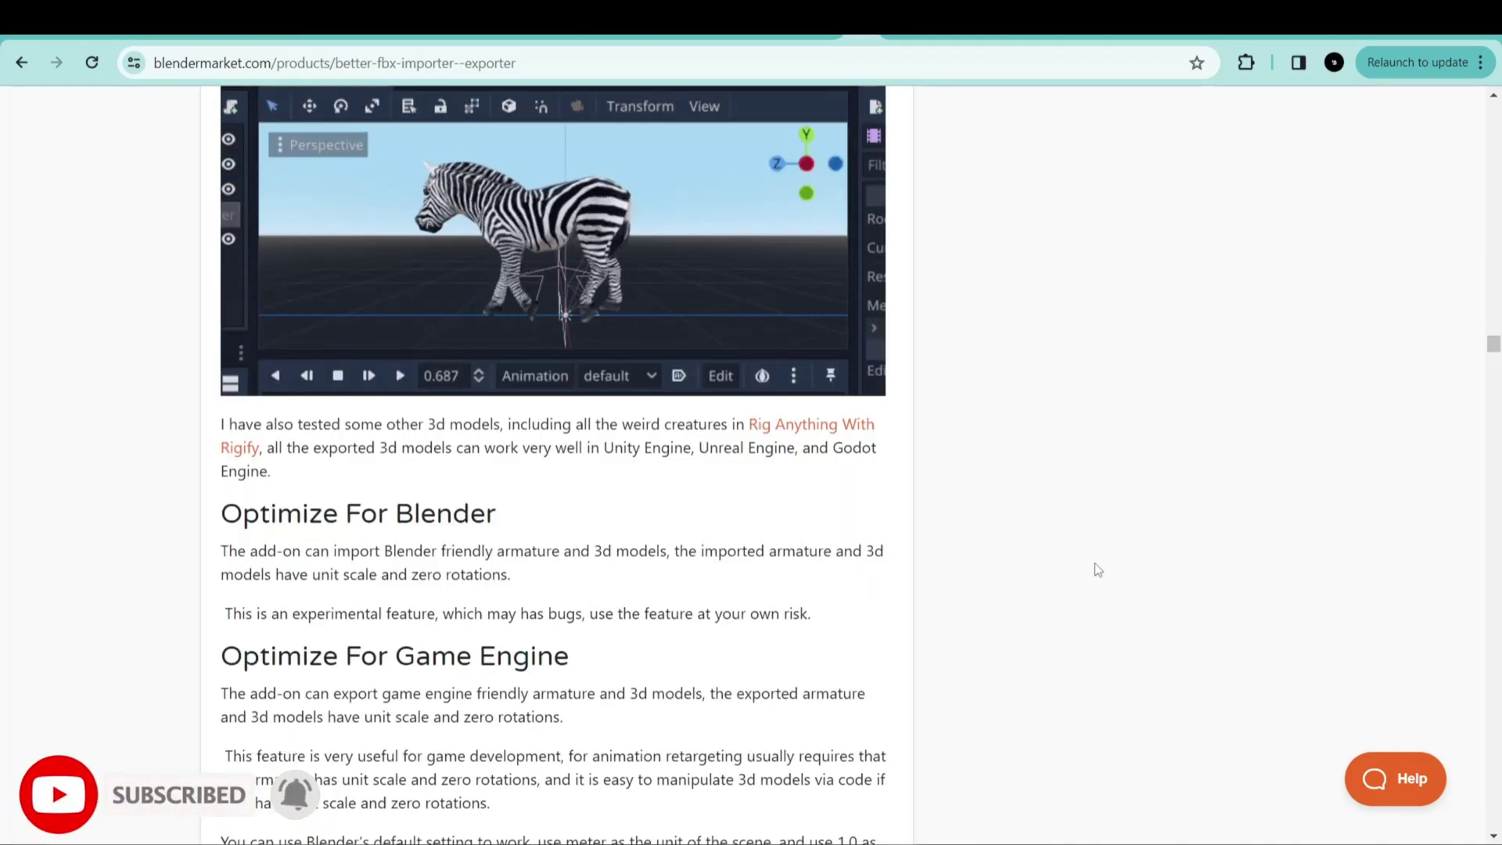